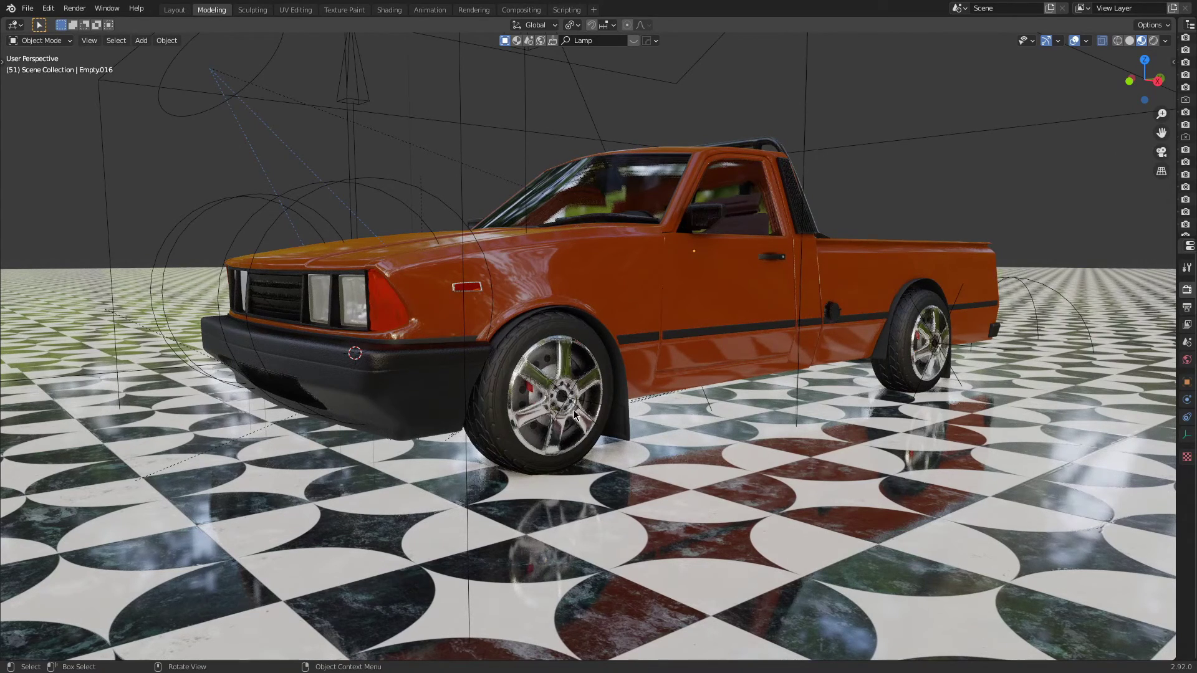
Try rotating the front wheel's empty about the global X axis
{"action": "scroll", "coordinate": [574, 413], "scroll_direction": "up", "scroll_amount": 2}
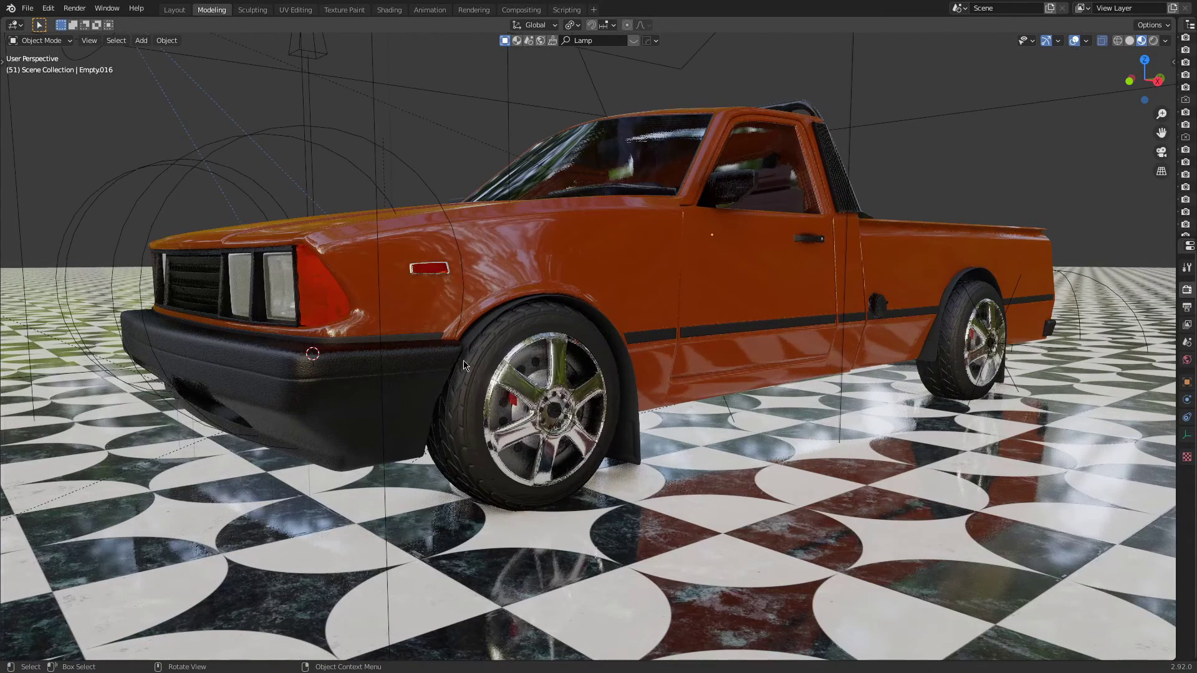
{"action": "left_click", "coordinate": [576, 413]}
{"action": "scroll", "coordinate": [573, 412], "scroll_direction": "up", "scroll_amount": 2}
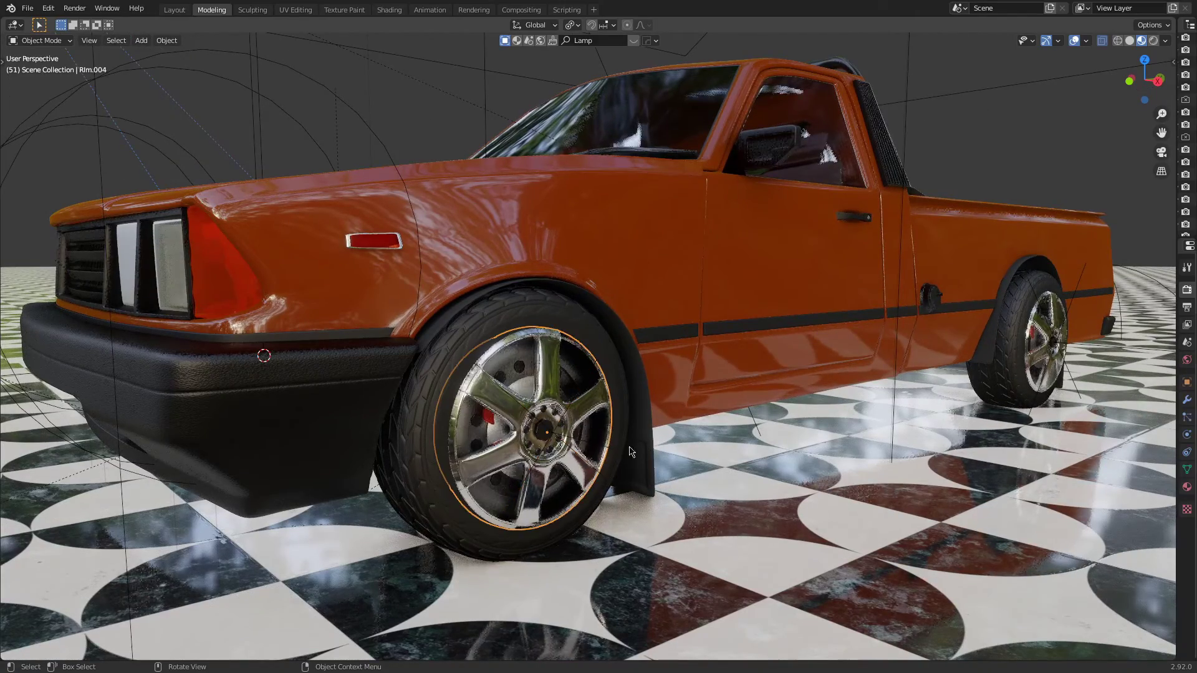
{"action": "middle_click_drag", "start_coordinate": [624, 435], "coordinate": [518, 372]}
{"action": "scroll", "coordinate": [586, 387], "scroll_direction": "down", "scroll_amount": 2}
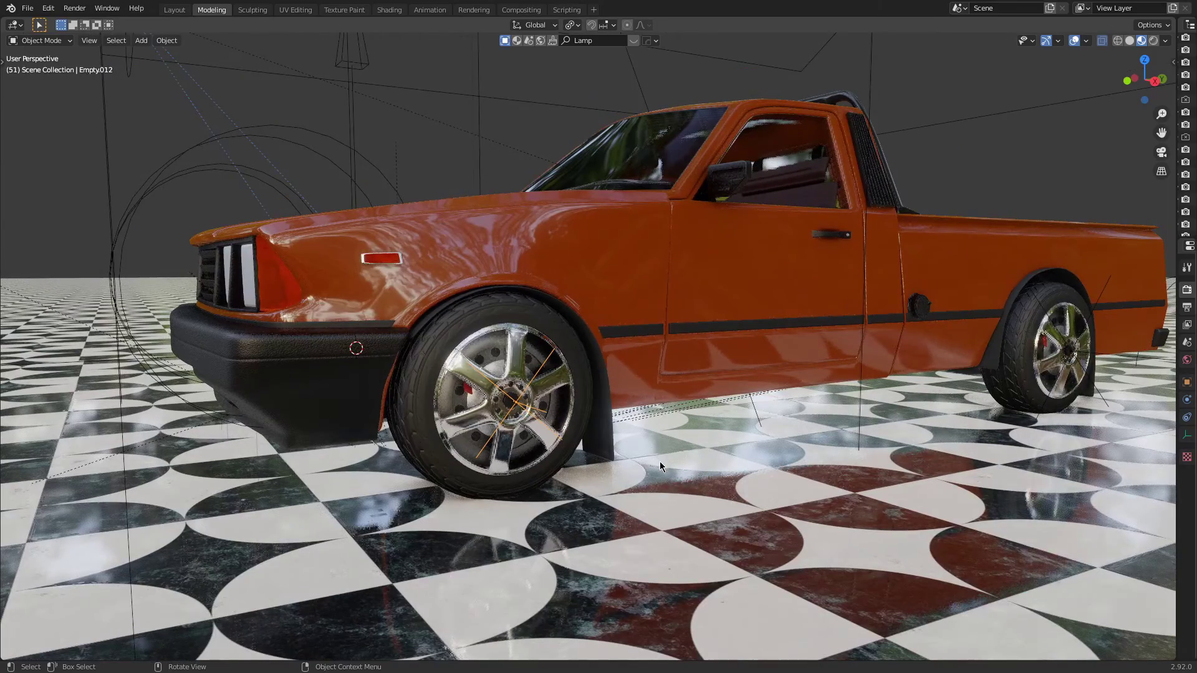
{"action": "key", "text": "r"}
{"action": "key", "text": "x"}
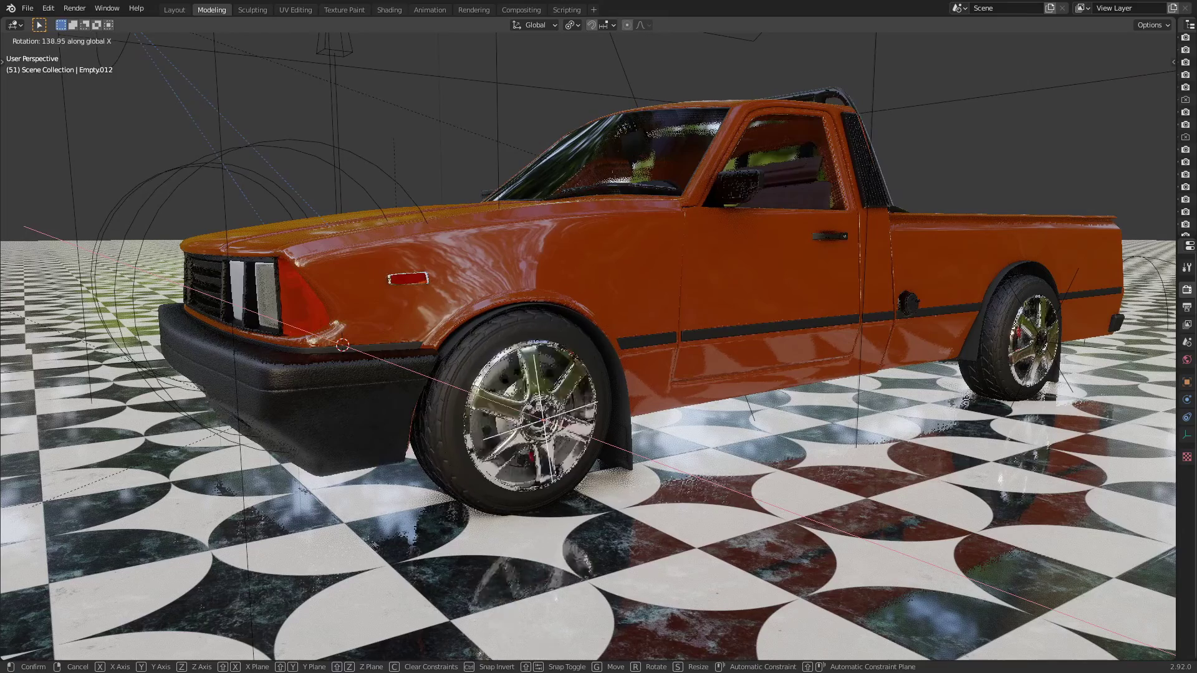
{"action": "left_click", "coordinate": [480, 353]}
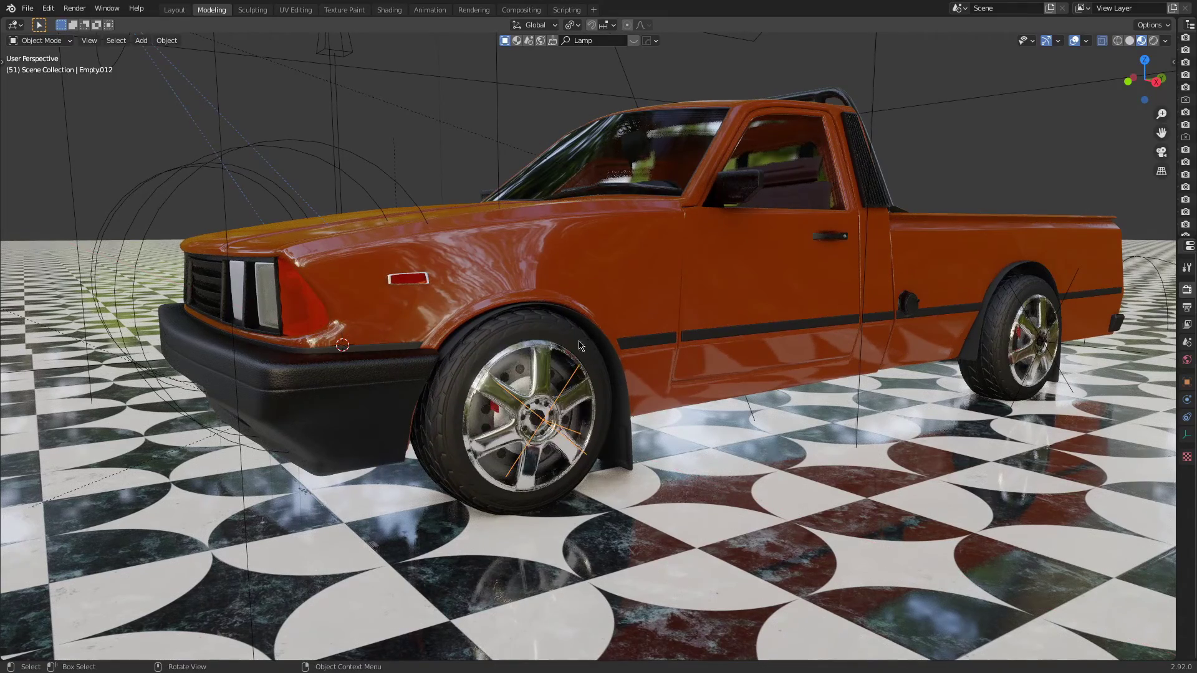
{"action": "middle_click_drag", "start_coordinate": [551, 278], "coordinate": [556, 317]}
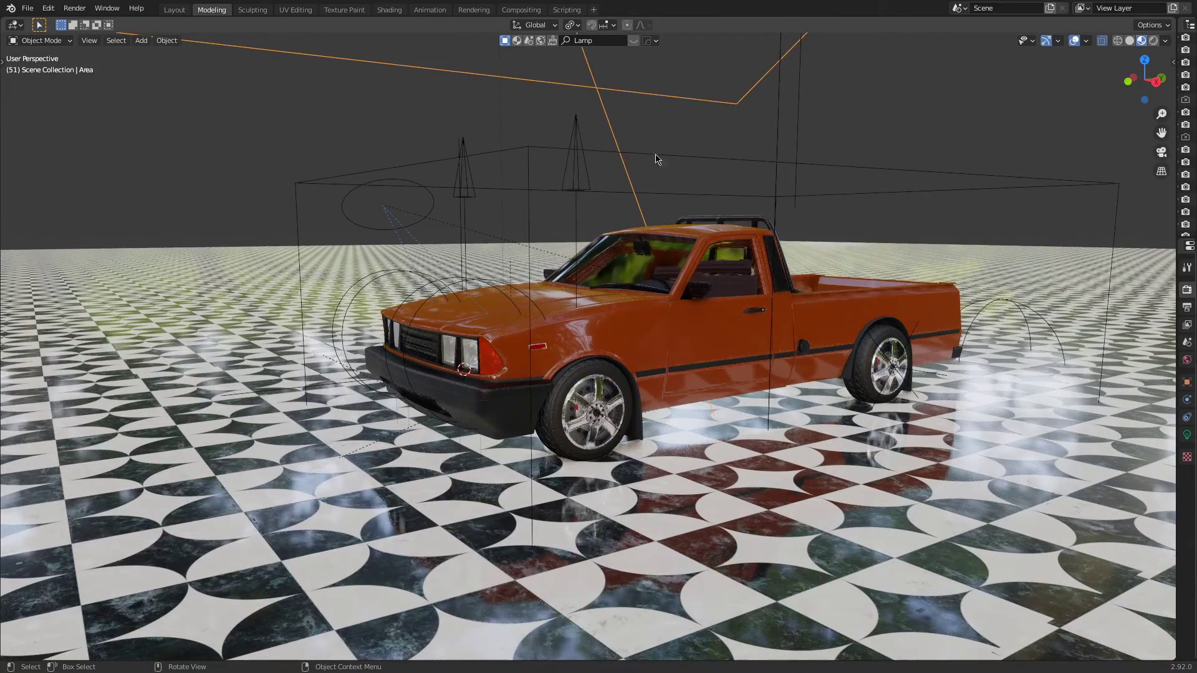
{"action": "left_click", "coordinate": [540, 186]}
{"action": "middle_click_drag", "start_coordinate": [720, 306], "coordinate": [718, 262]}
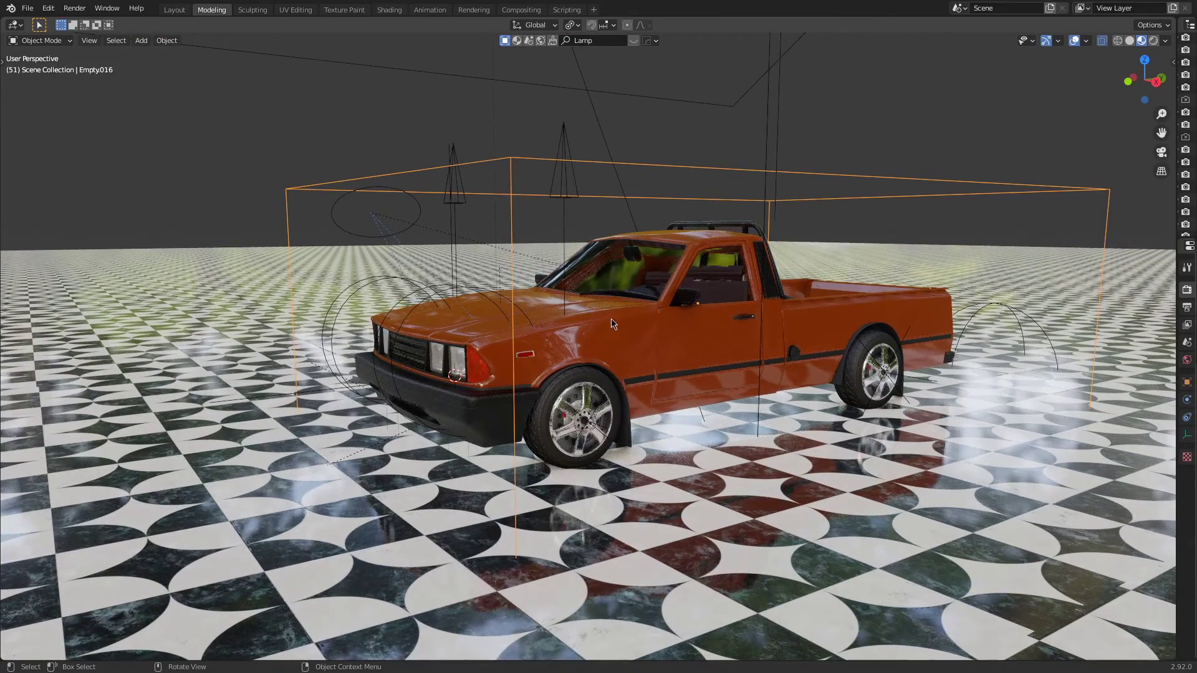
{"action": "left_click", "coordinate": [573, 302]}
{"action": "scroll", "coordinate": [645, 405], "scroll_direction": "up", "scroll_amount": 5}
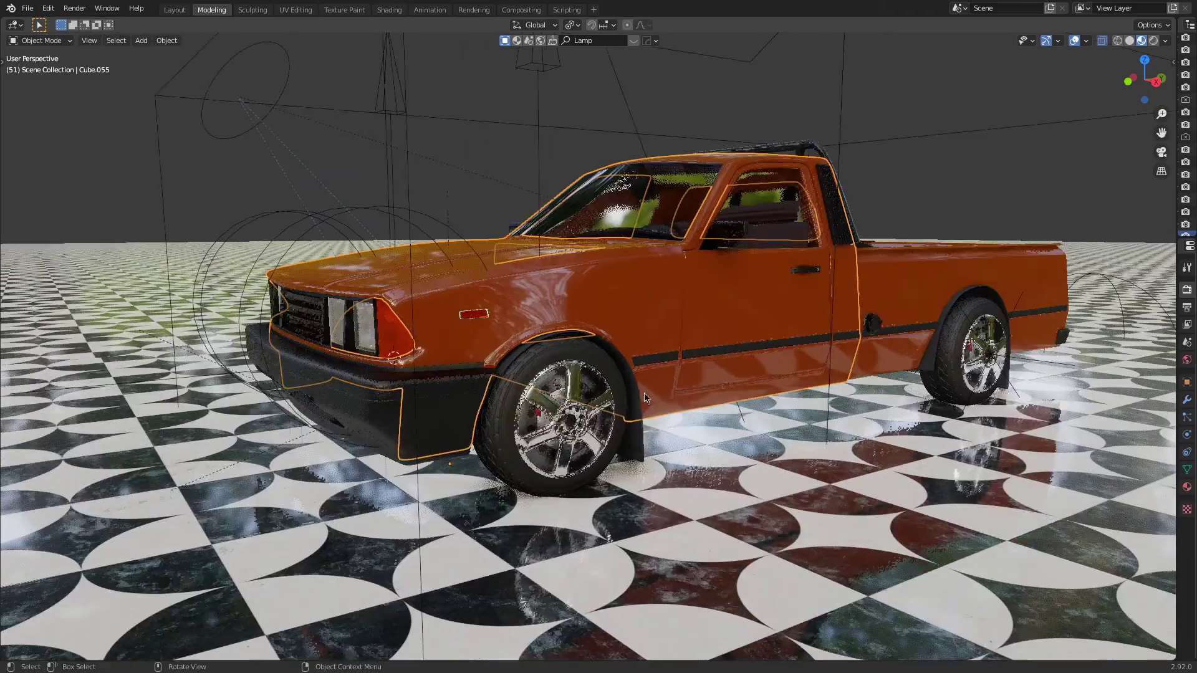
{"action": "left_click", "coordinate": [583, 454]}
{"action": "scroll", "coordinate": [583, 453], "scroll_direction": "down", "scroll_amount": 6}
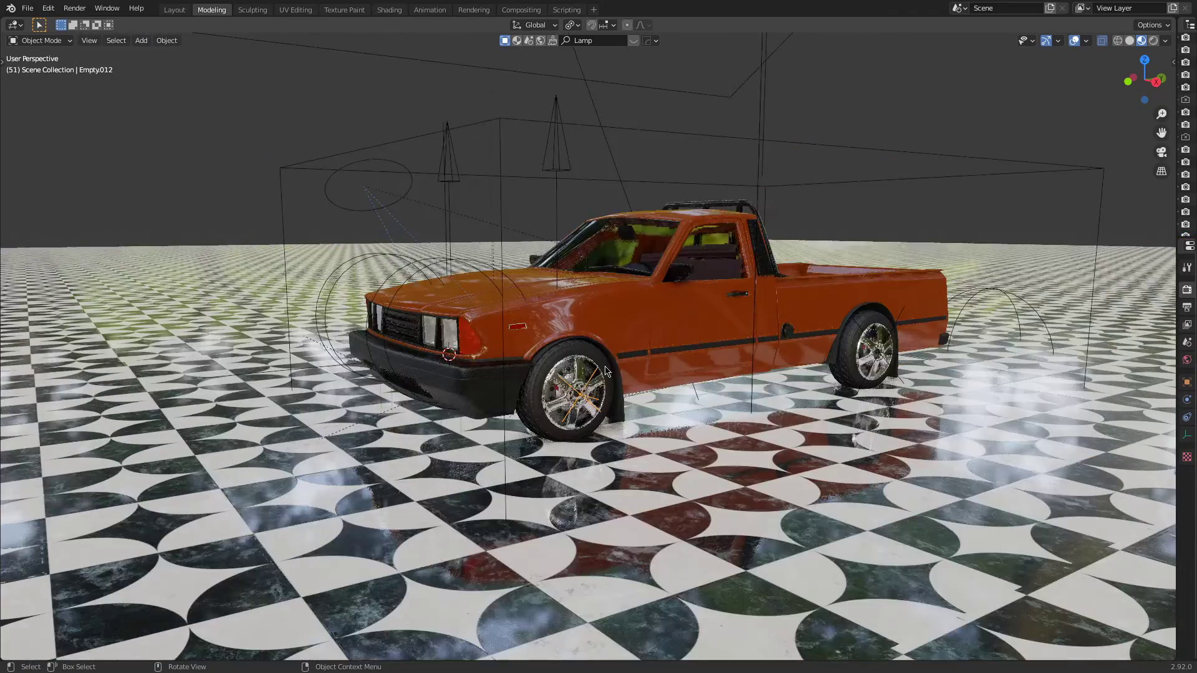
Try moving the large box-shaped empty around the truck along the global Y axis
{"action": "left_click", "coordinate": [677, 212]}
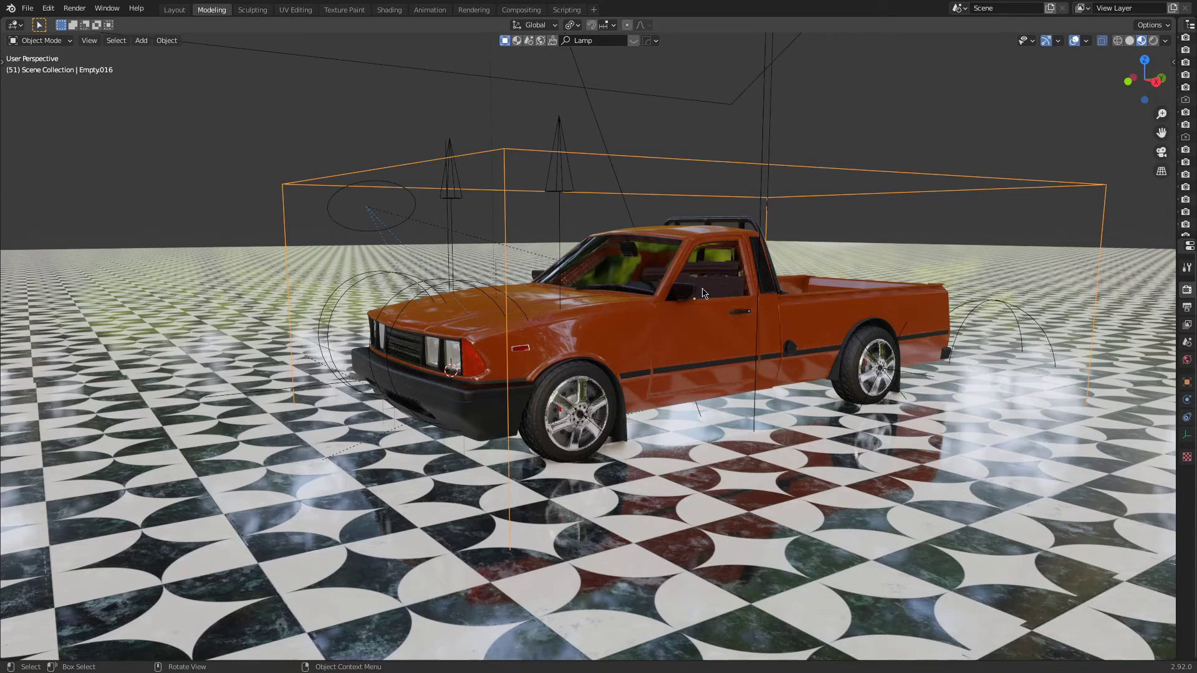
{"action": "key", "text": "g"}
{"action": "key", "text": "y"}
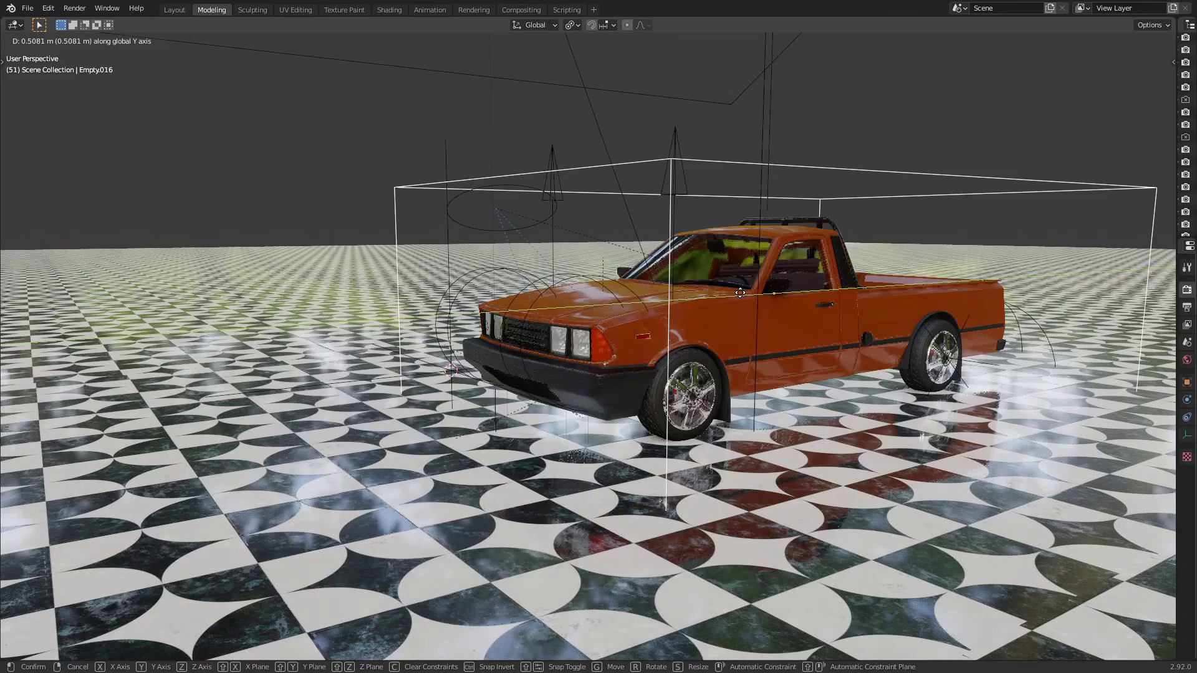
{"action": "key", "text": "Escape"}
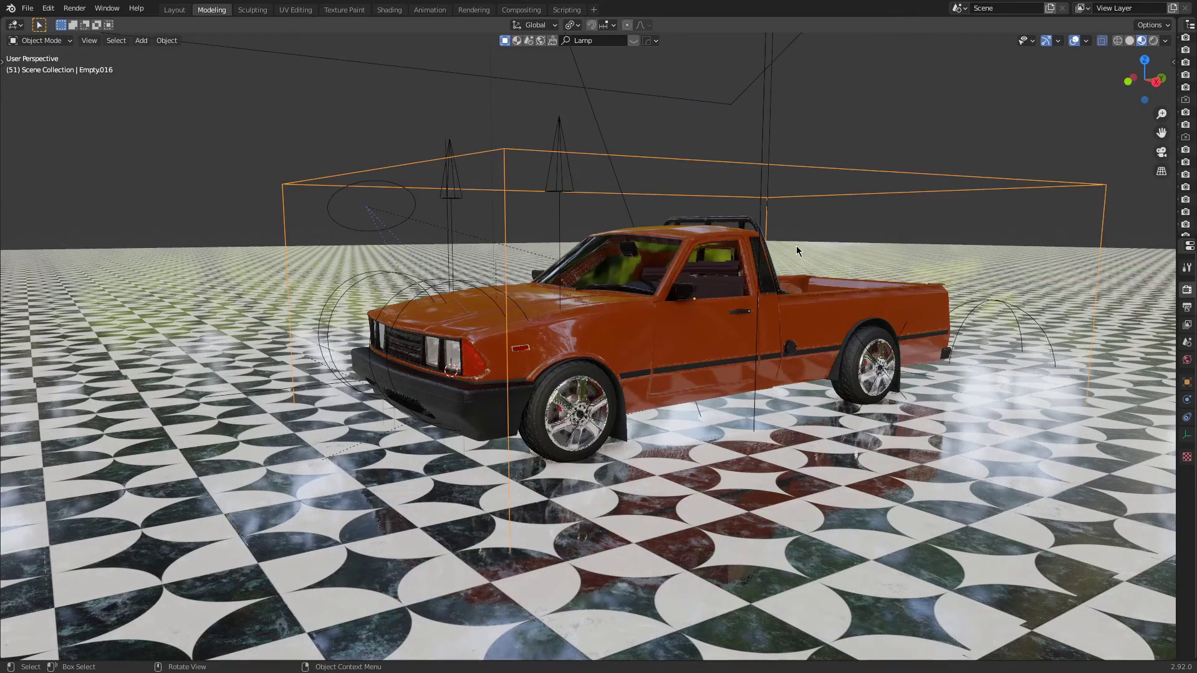
{"action": "key", "text": "g"}
{"action": "key", "text": "y"}
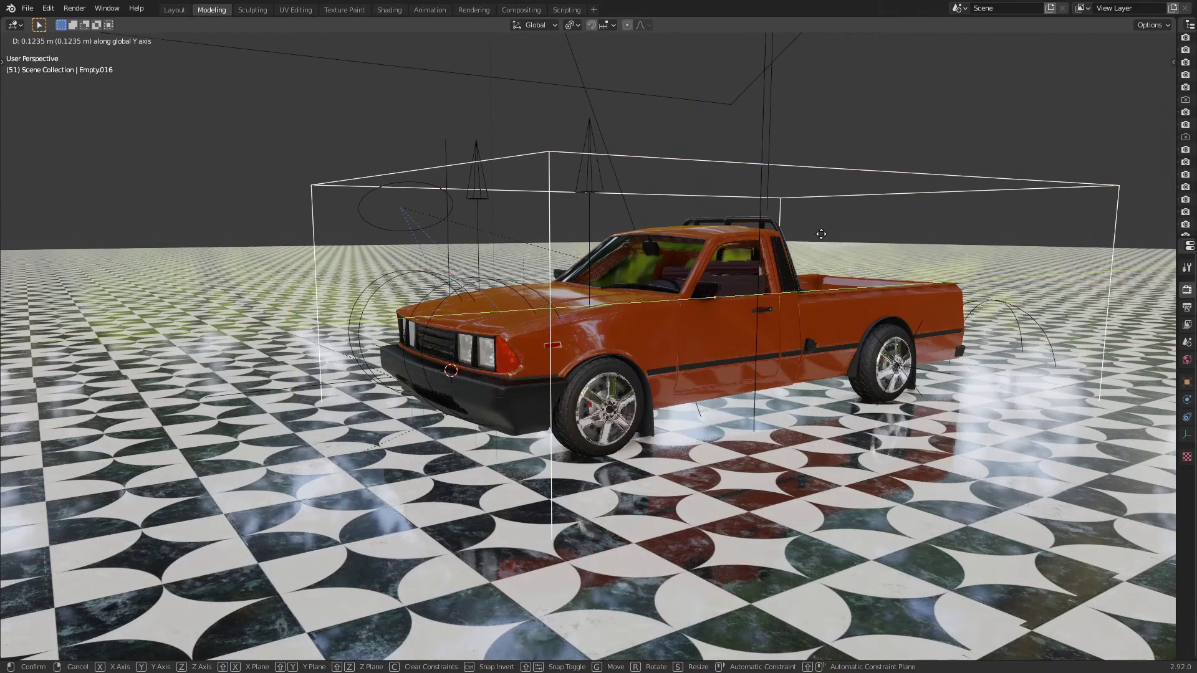
{"action": "left_click", "coordinate": [821, 234]}
Add a driver to the X rotation of the front wheel's empty
{"action": "scroll", "coordinate": [733, 354], "scroll_direction": "up", "scroll_amount": 2}
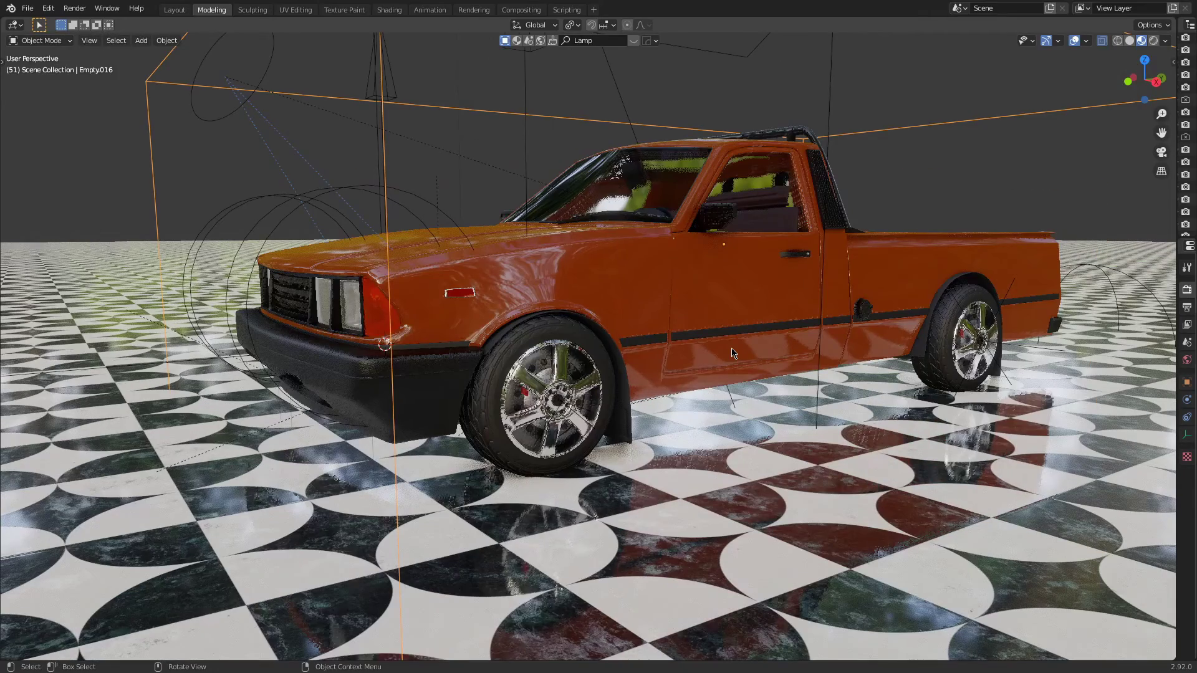
{"action": "middle_click_drag", "start_coordinate": [733, 353], "coordinate": [572, 328]}
{"action": "scroll", "coordinate": [618, 393], "scroll_direction": "up", "scroll_amount": 4}
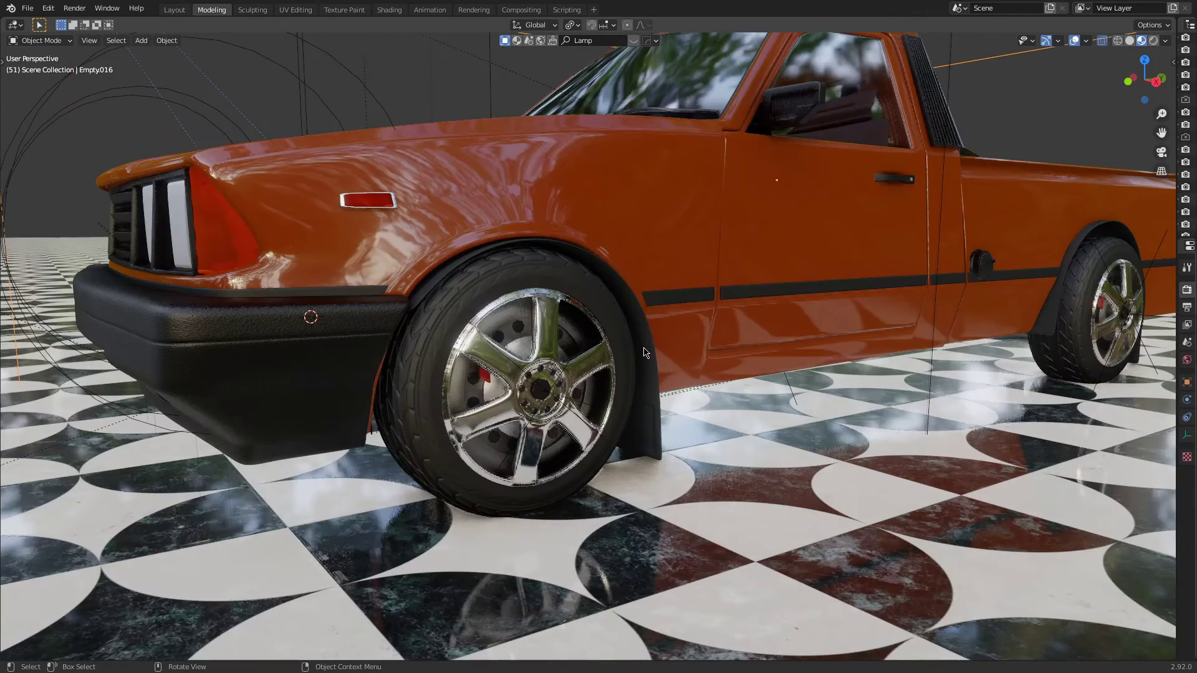
{"action": "left_click", "coordinate": [568, 399]}
{"action": "key", "text": "n"}
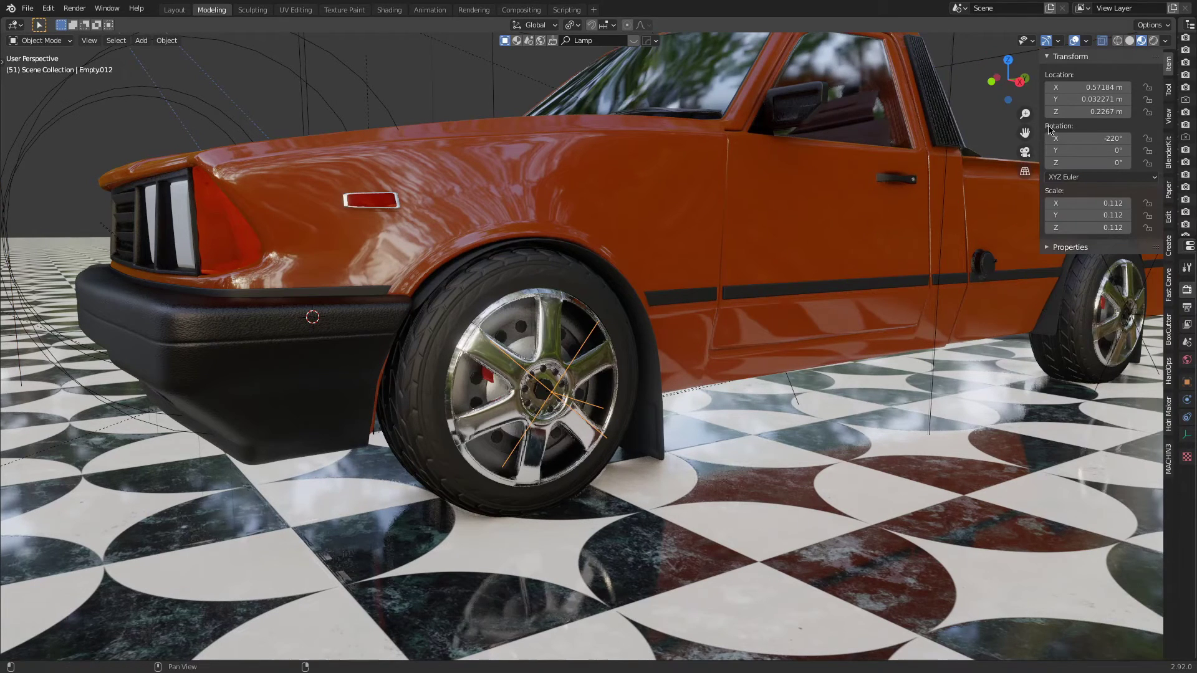
{"action": "mouse_move", "coordinate": [1083, 135]}
{"action": "left_mouse_down"}
{"action": "mouse_move", "coordinate": [1071, 135]}
{"action": "mouse_move", "coordinate": [1083, 135]}
{"action": "left_mouse_up"}
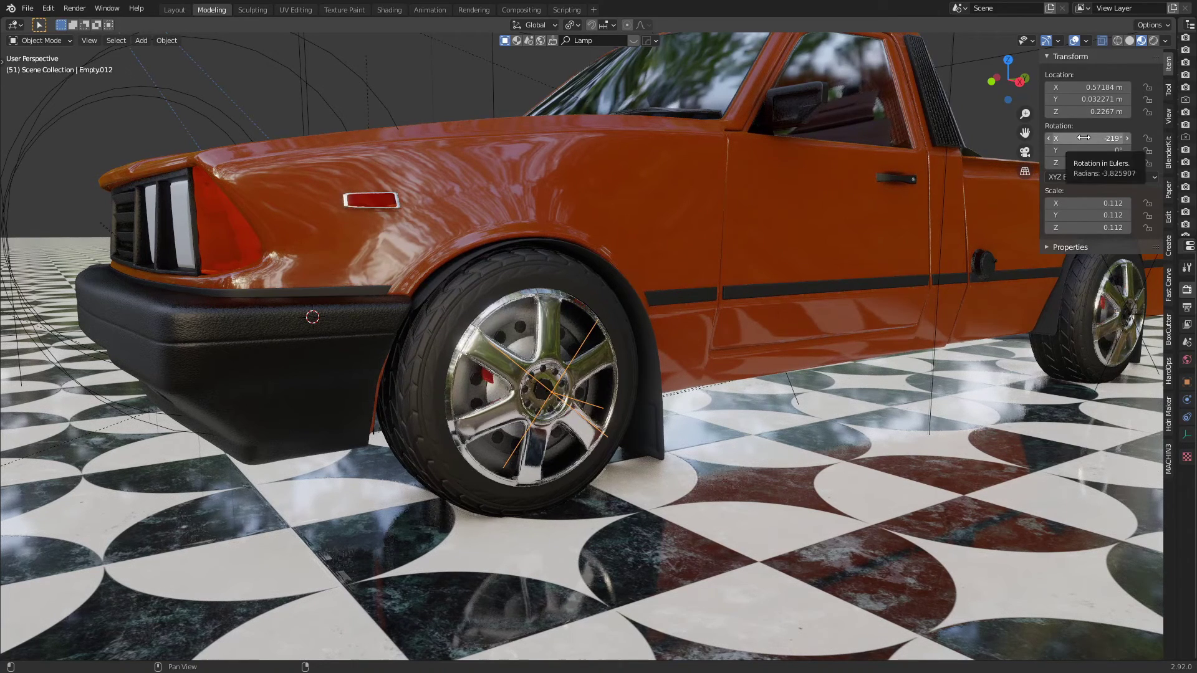
{"action": "right_click", "coordinate": [1082, 137]}
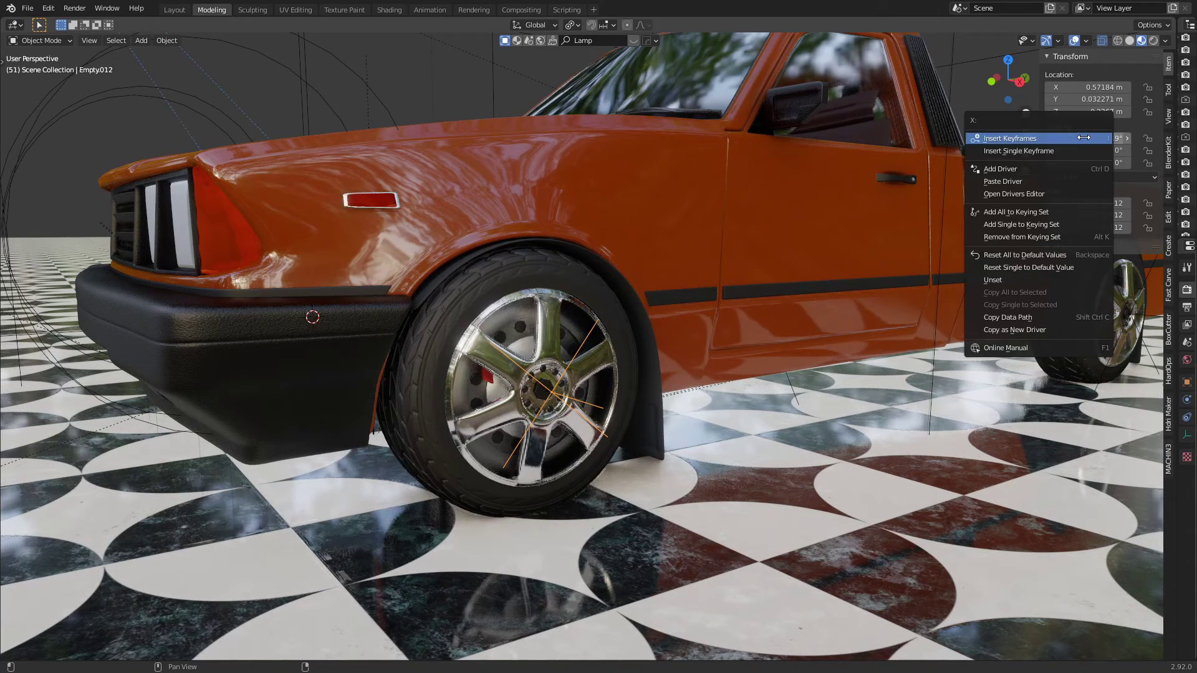
{"action": "left_click", "coordinate": [1046, 169]}
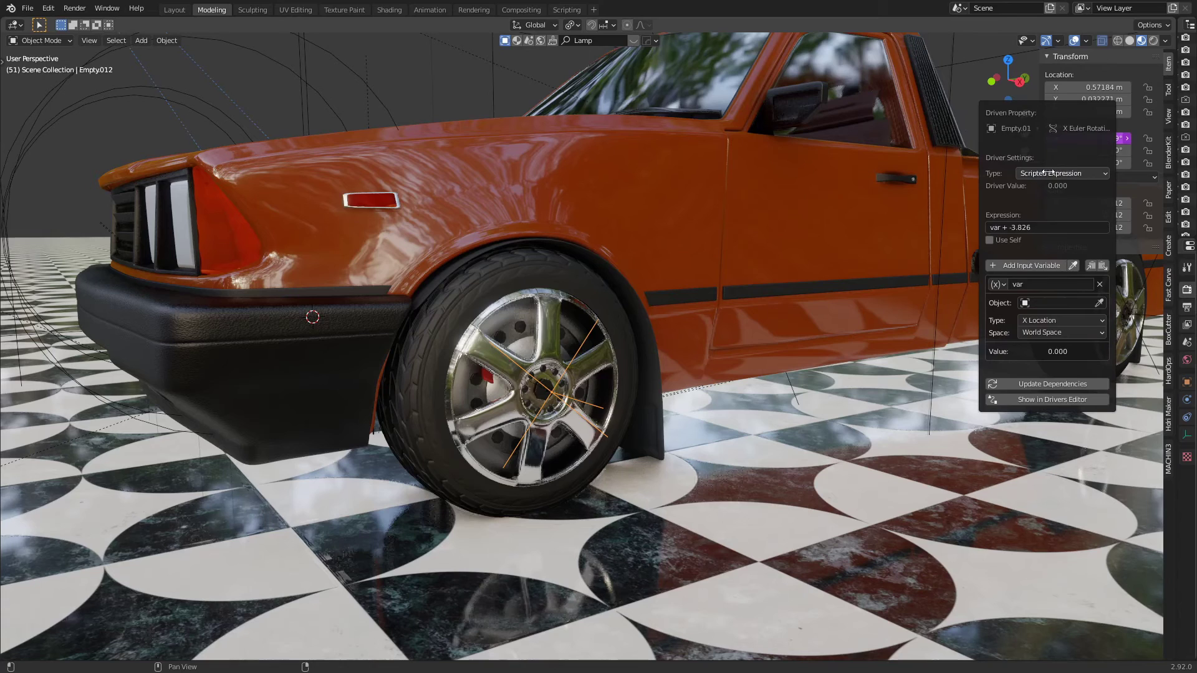
Set the X rotation driver's expression to var * 4
{"action": "left_click", "coordinate": [1051, 228]}
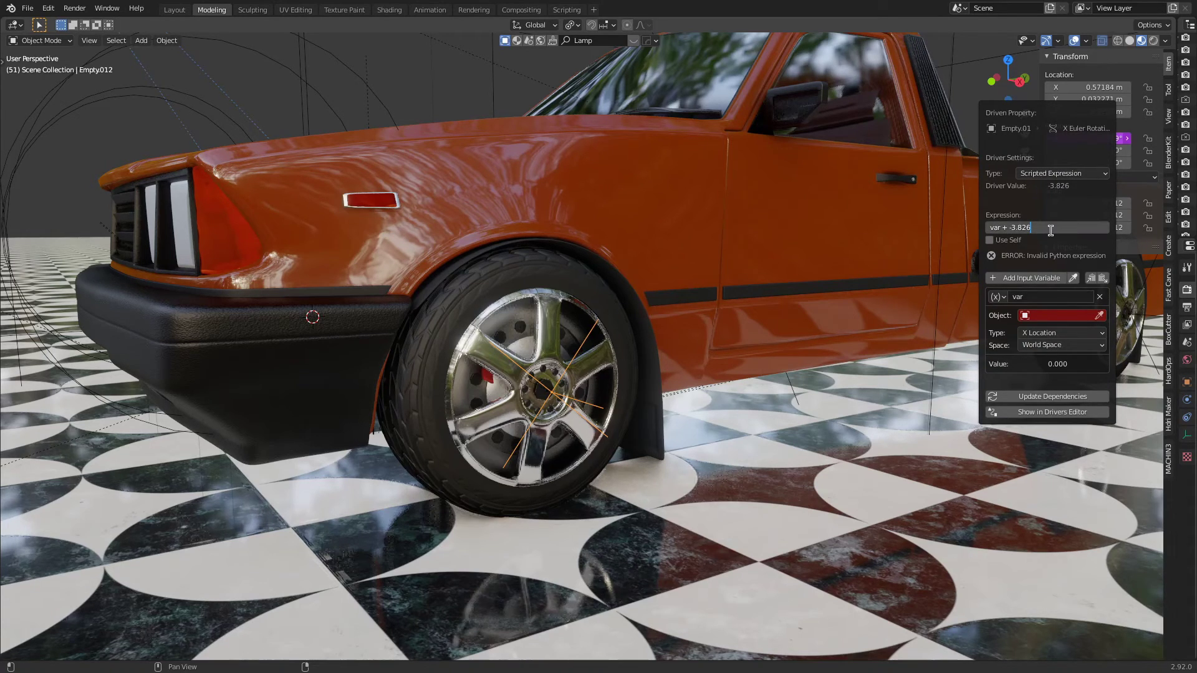
{"action": "key", "text": "BackSpace"}
{"action": "key", "text": "BackSpace"}
{"action": "key", "text": "BackSpace"}
{"action": "key", "text": "BackSpace"}
{"action": "key", "text": "BackSpace"}
{"action": "key", "text": "BackSpace"}
{"action": "key", "text": "BackSpace"}
{"action": "key", "text": "BackSpace"}
{"action": "key", "text": "BackSpace"}
{"action": "type", "text": "*"}
{"action": "key", "text": "Return"}
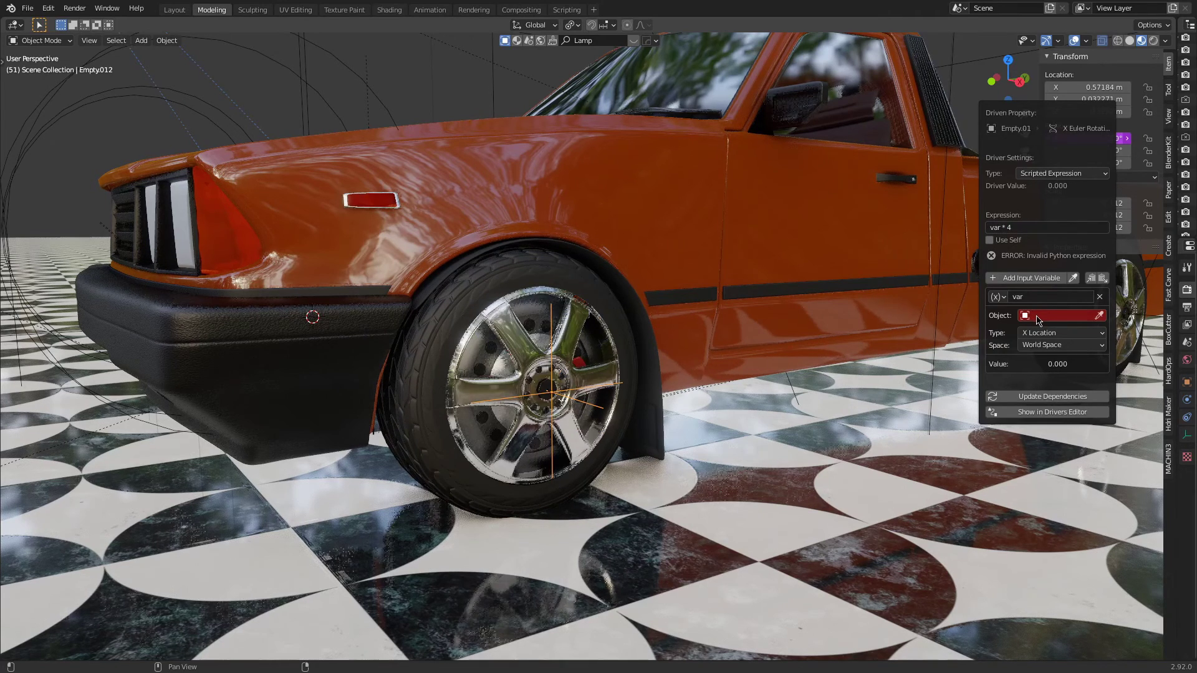
Assign Empty.016 as the object of the driver's input variable
{"action": "left_click", "coordinate": [1034, 315]}
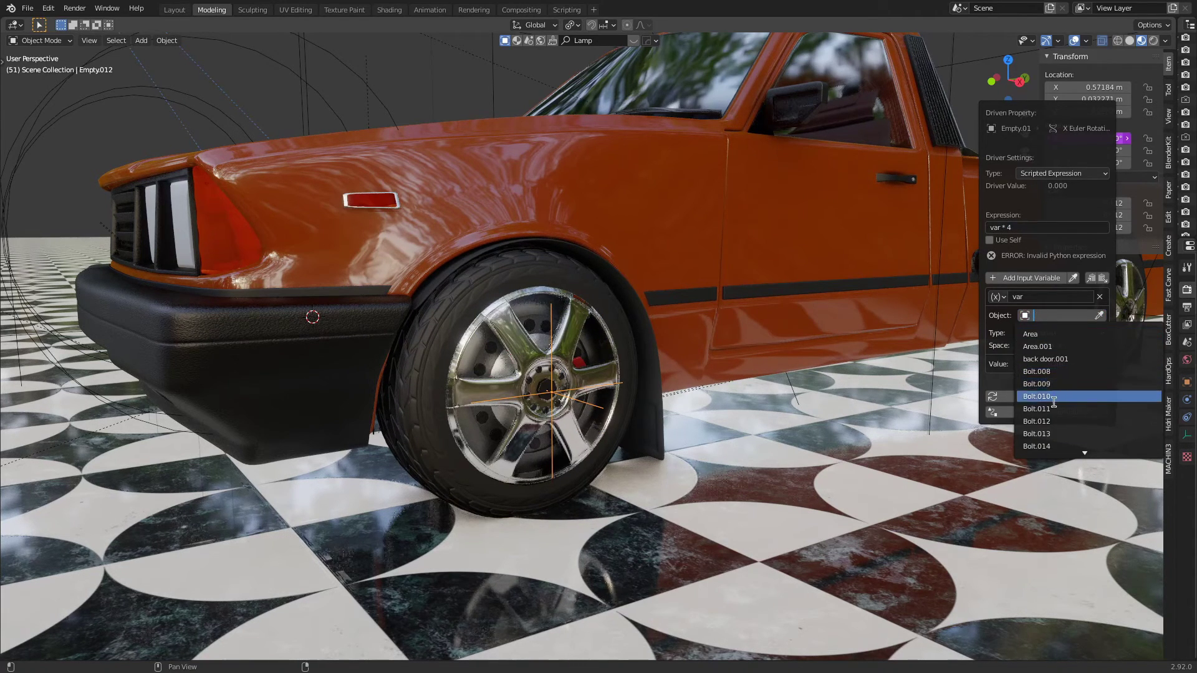
{"action": "scroll", "coordinate": [1057, 403], "scroll_direction": "down", "scroll_amount": 4}
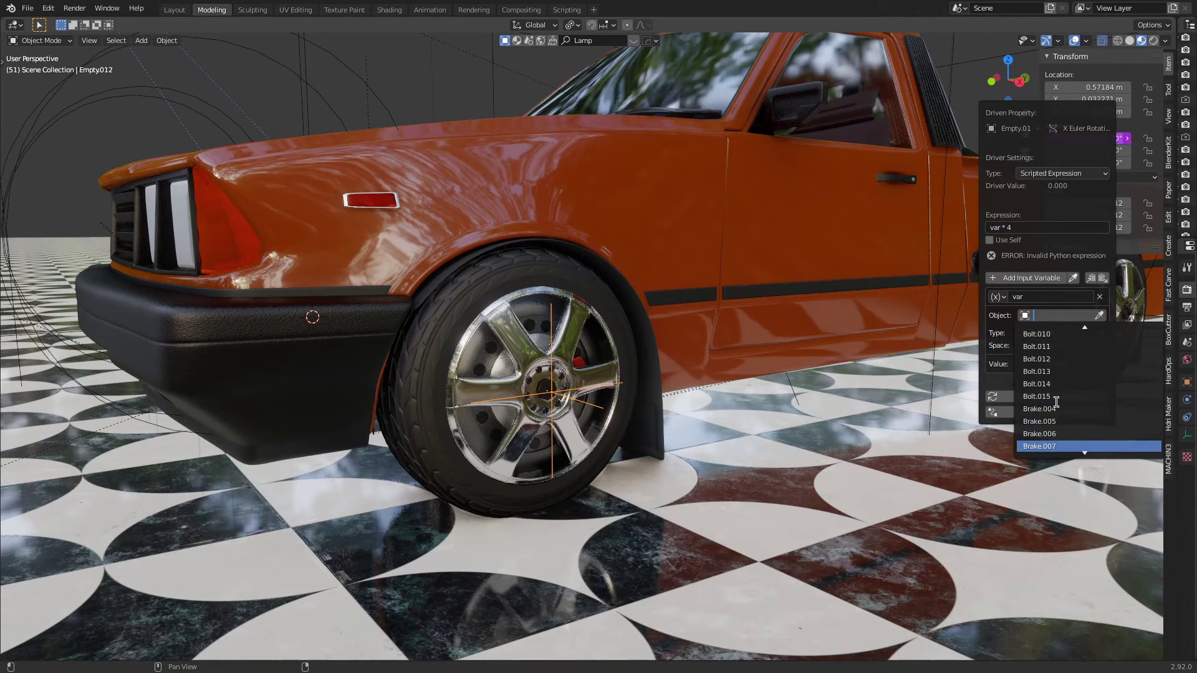
{"action": "scroll", "coordinate": [1056, 401], "scroll_direction": "down", "scroll_amount": 15}
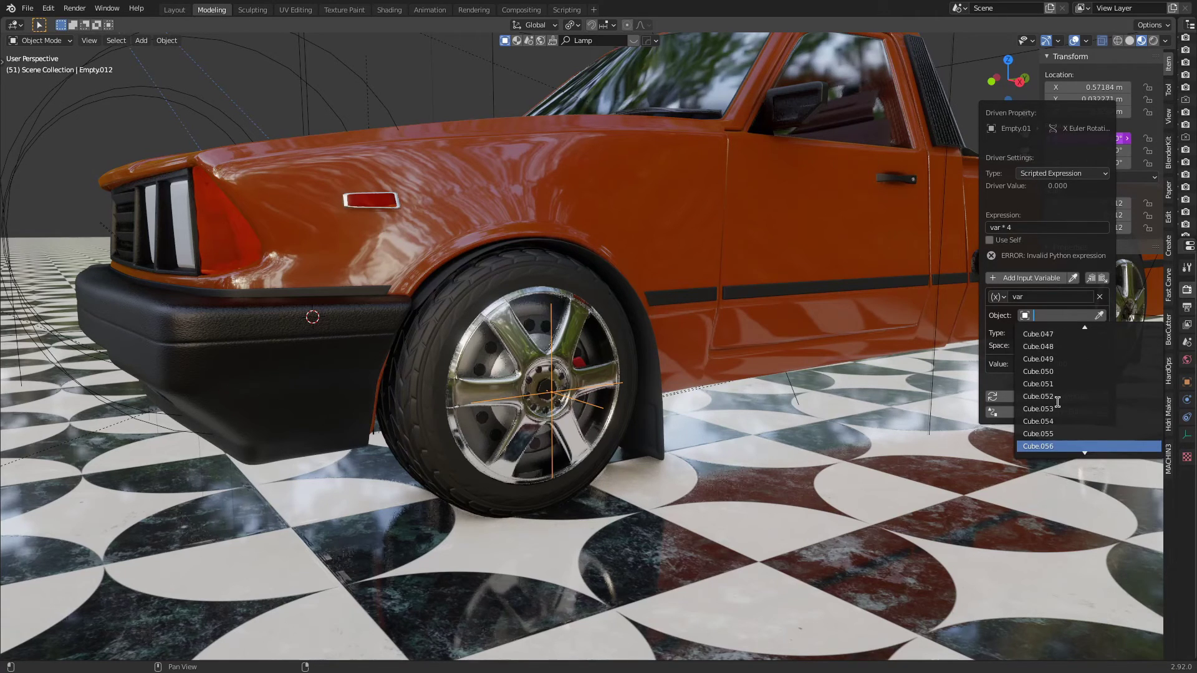
{"action": "scroll", "coordinate": [1059, 404], "scroll_direction": "down", "scroll_amount": 10}
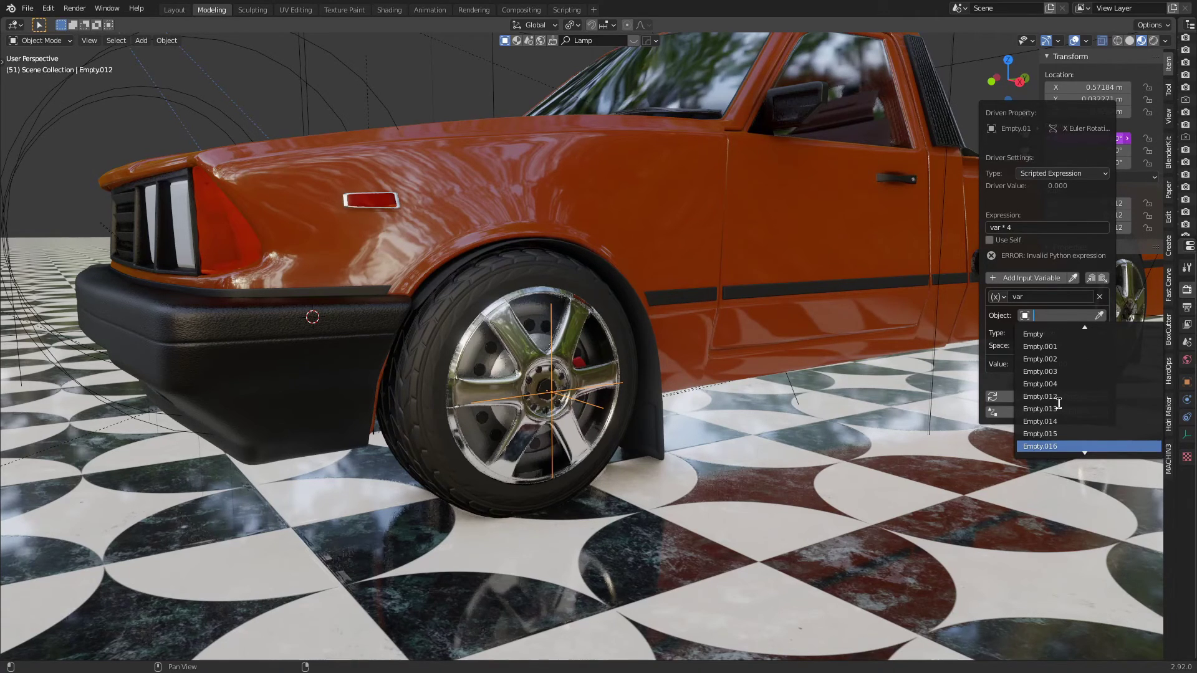
{"action": "left_click", "coordinate": [1054, 445]}
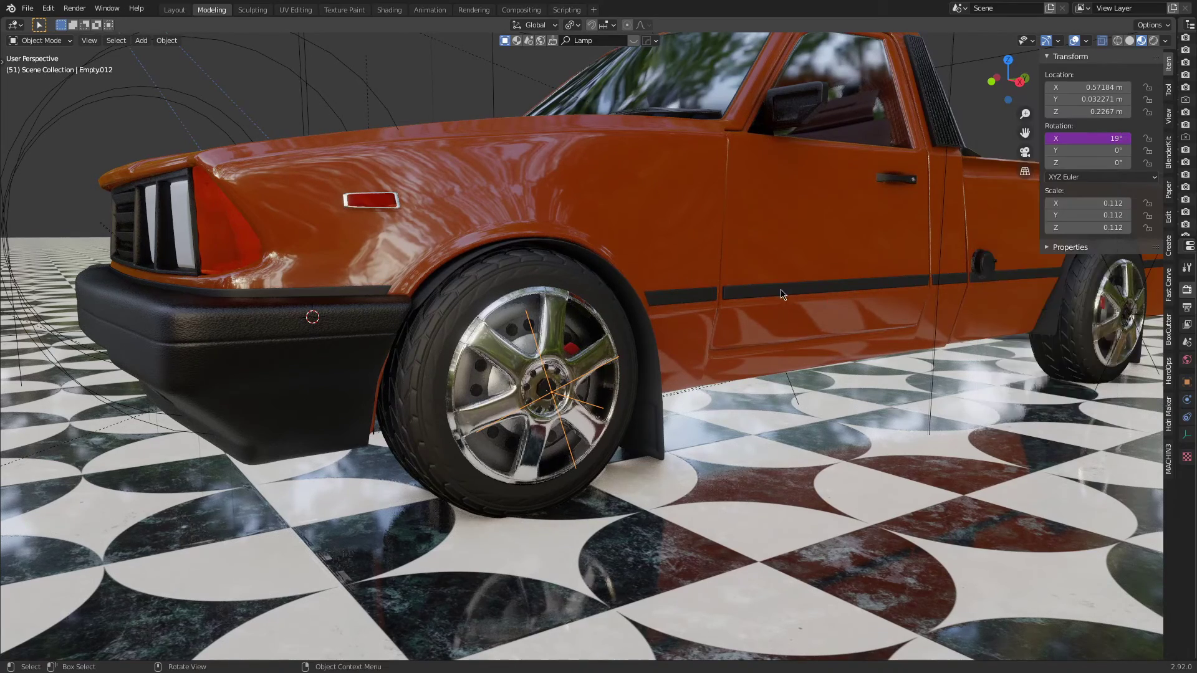
Edit the front wheel empty's X rotation driver so its variable uses Y Location in Local Space
{"action": "scroll", "coordinate": [478, 121], "scroll_direction": "down", "scroll_amount": 7}
{"action": "left_click", "coordinate": [559, 146]}
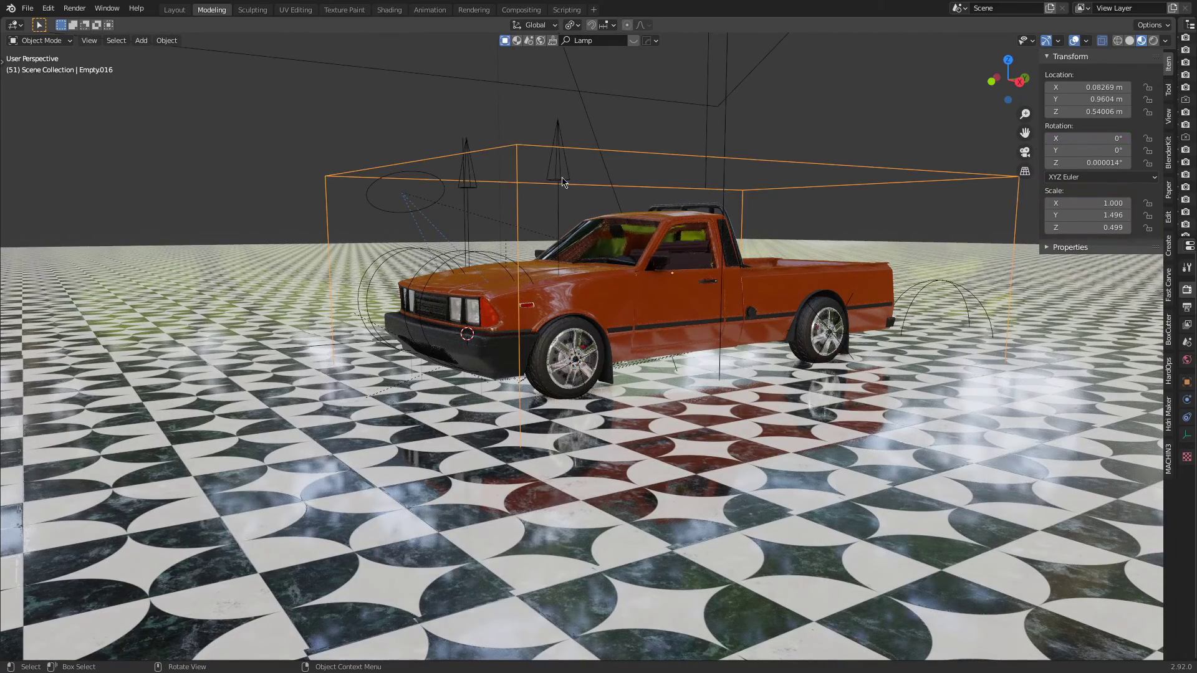
{"action": "scroll", "coordinate": [636, 314], "scroll_direction": "up", "scroll_amount": 6}
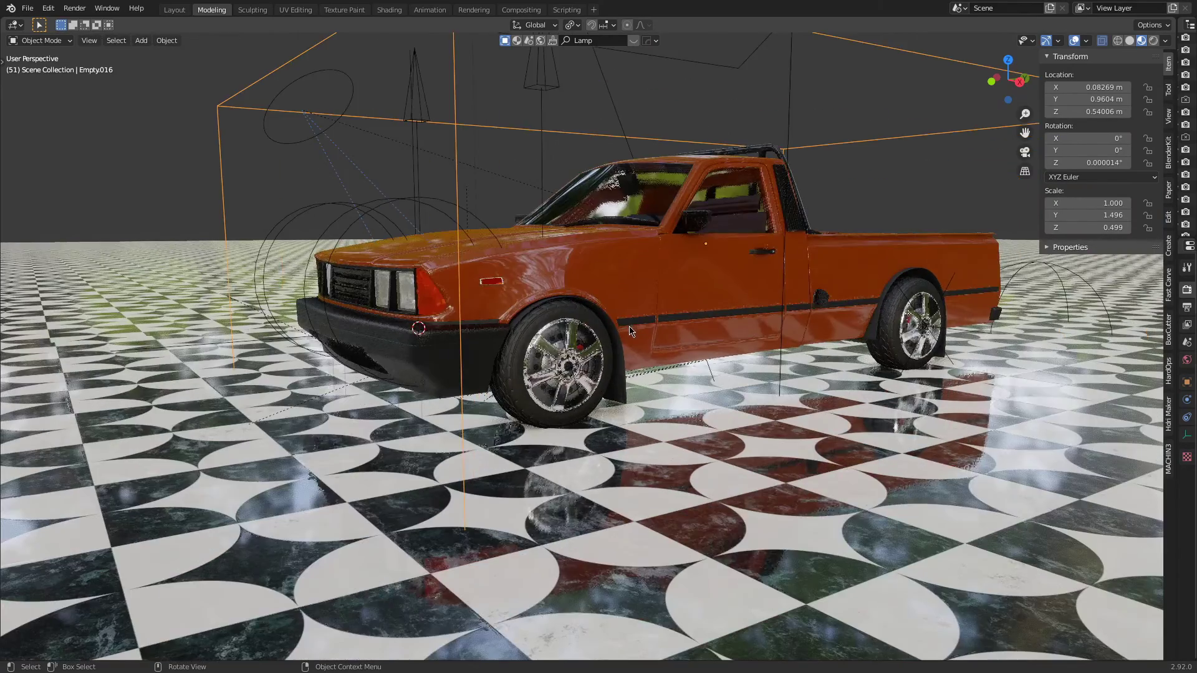
{"action": "left_click", "coordinate": [574, 392]}
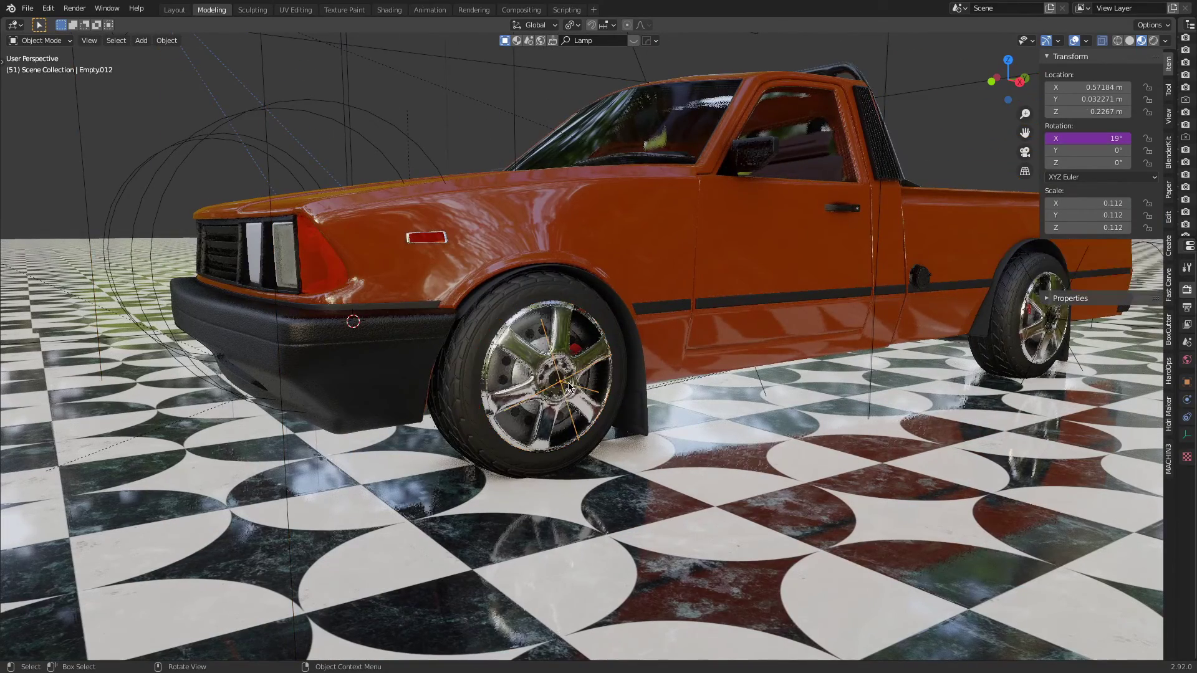
{"action": "right_click", "coordinate": [1071, 138]}
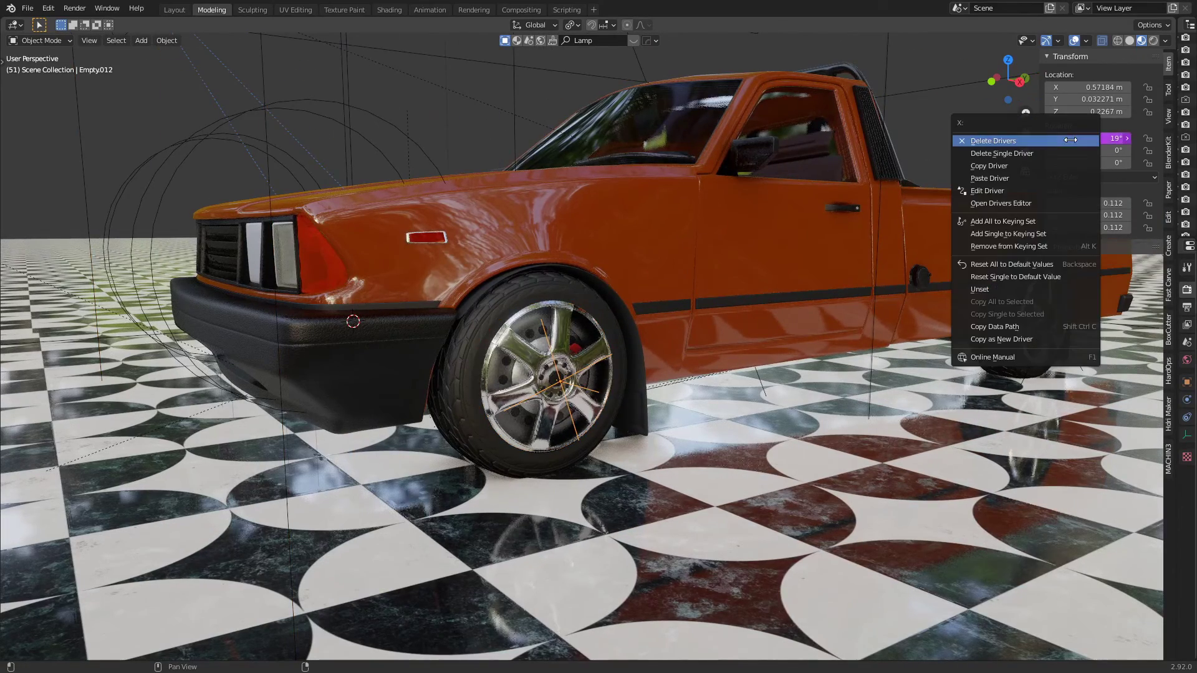
{"action": "left_click", "coordinate": [1009, 190]}
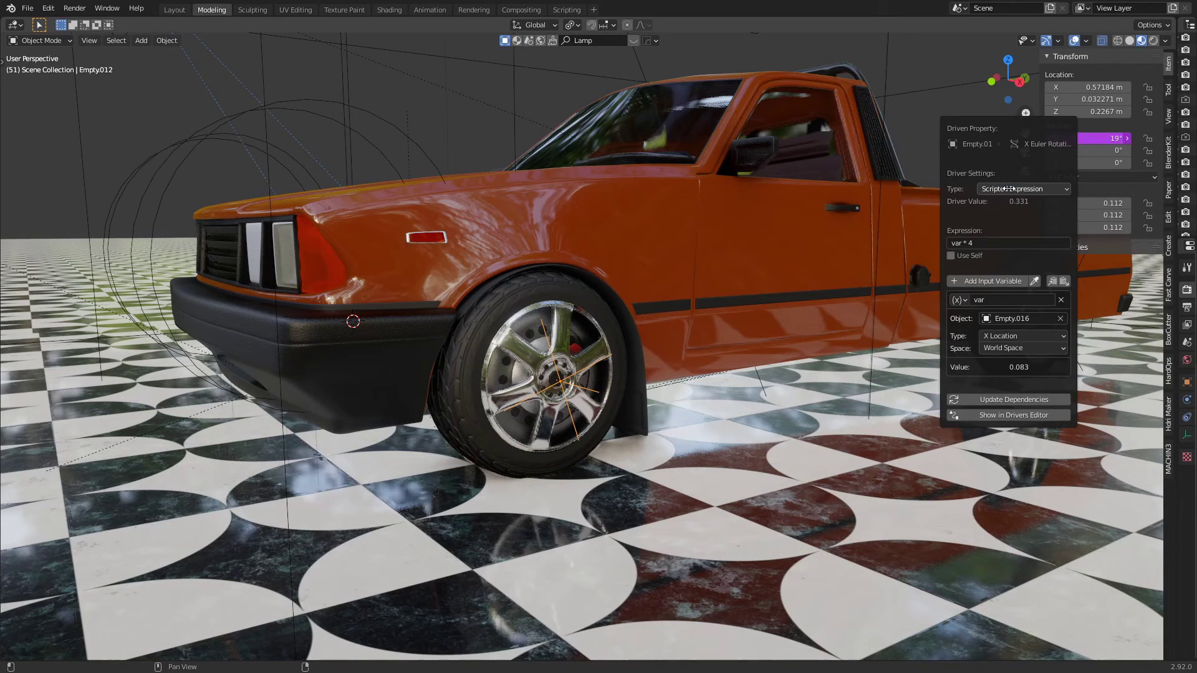
{"action": "left_click", "coordinate": [1014, 337]}
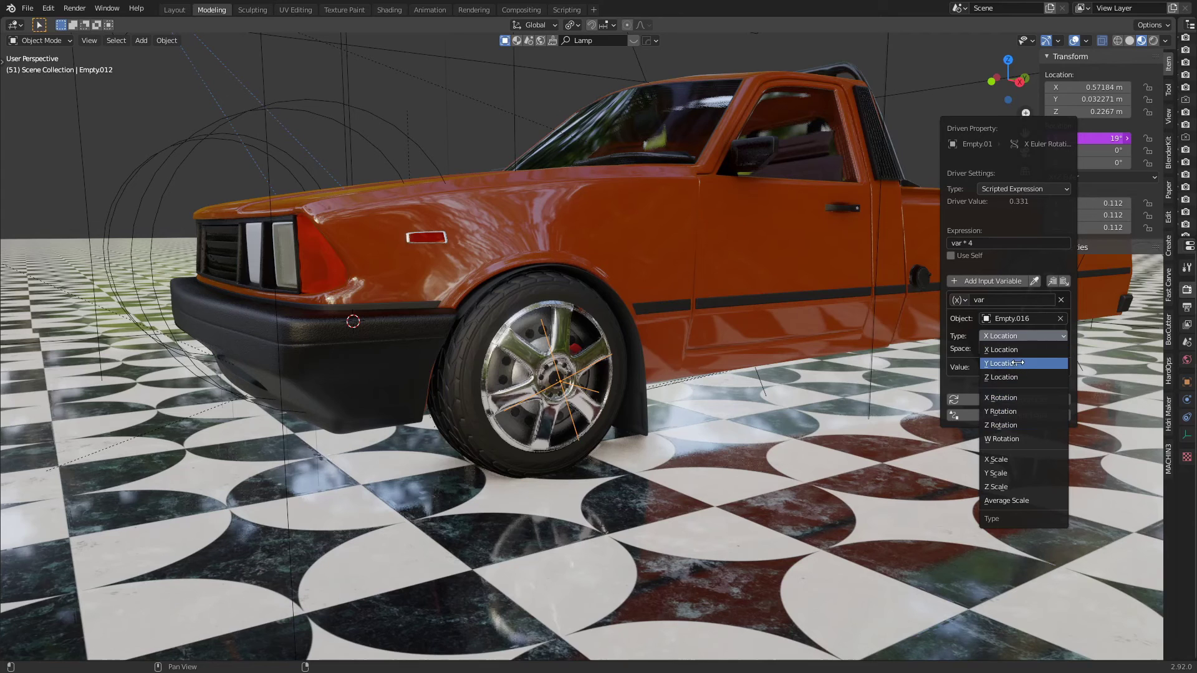
{"action": "left_click", "coordinate": [1018, 363]}
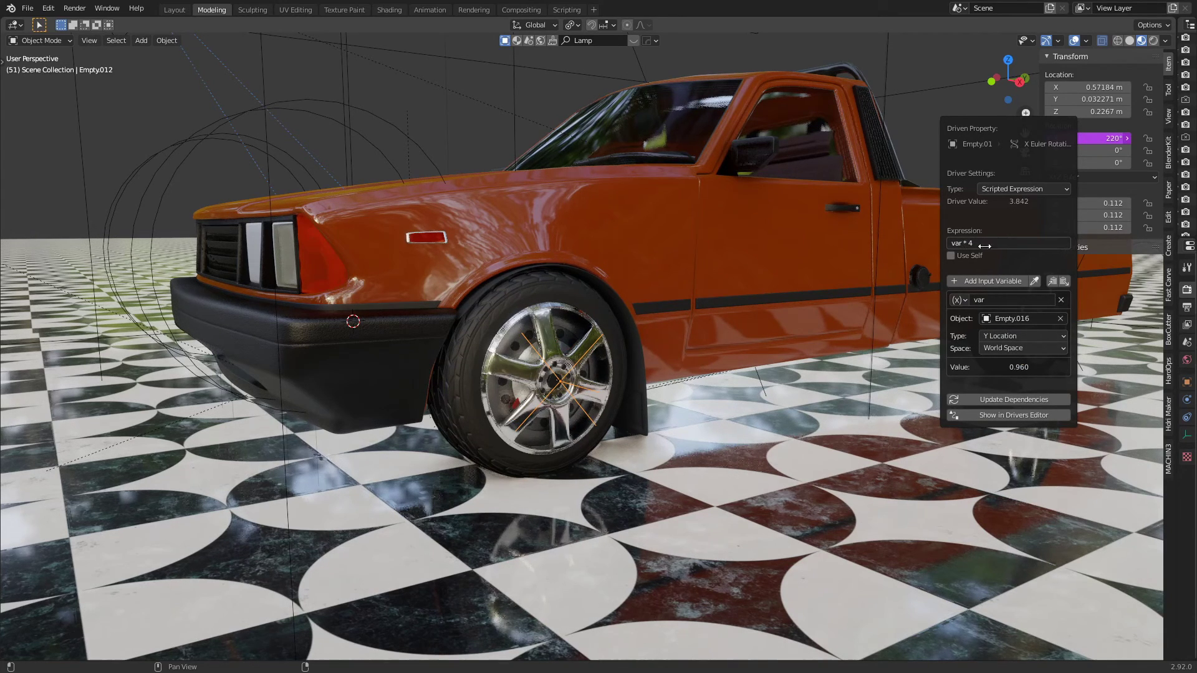
{"action": "left_click", "coordinate": [1017, 349]}
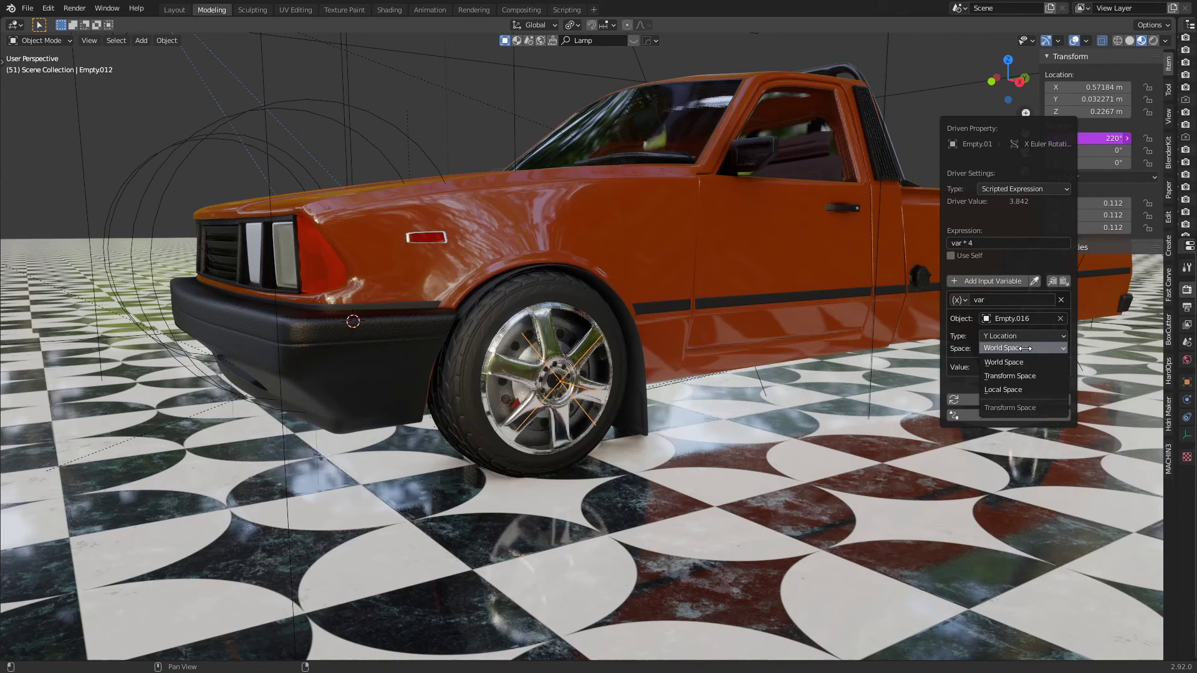
{"action": "left_click", "coordinate": [1020, 389]}
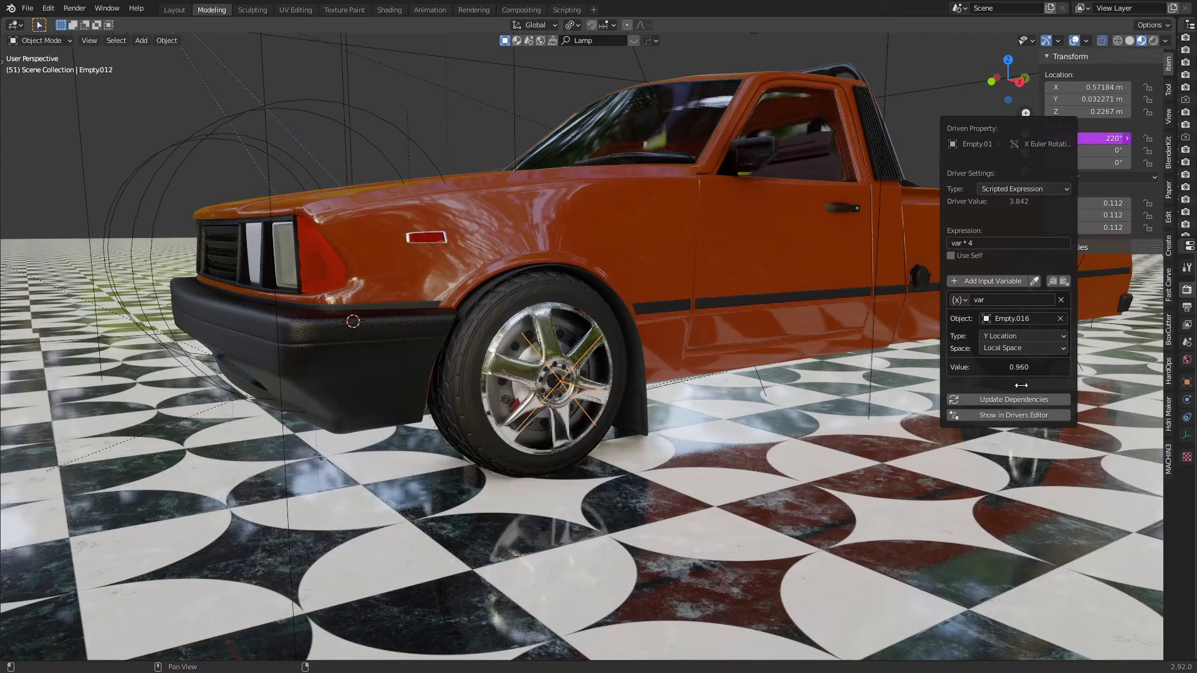
Select the truck's control empty, Empty.016, and shift its Y location to 0.9204 m
{"action": "scroll", "coordinate": [746, 187], "scroll_direction": "down", "scroll_amount": 8}
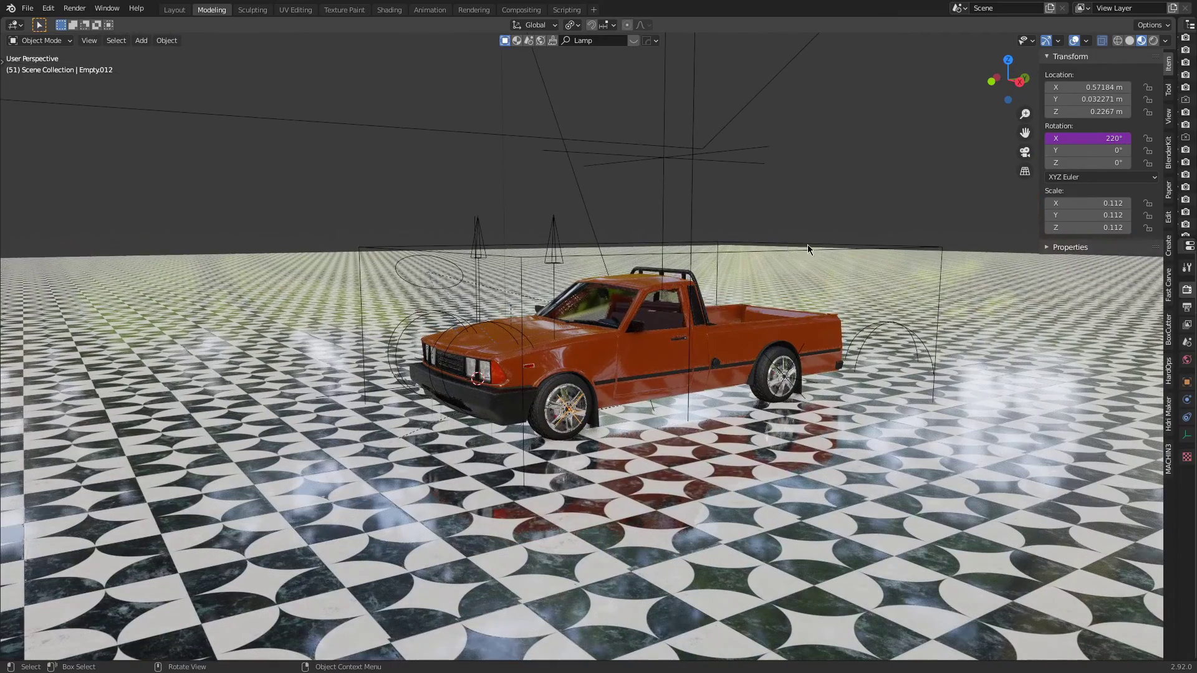
{"action": "left_click", "coordinate": [692, 244]}
{"action": "scroll", "coordinate": [761, 252], "scroll_direction": "up", "scroll_amount": 2}
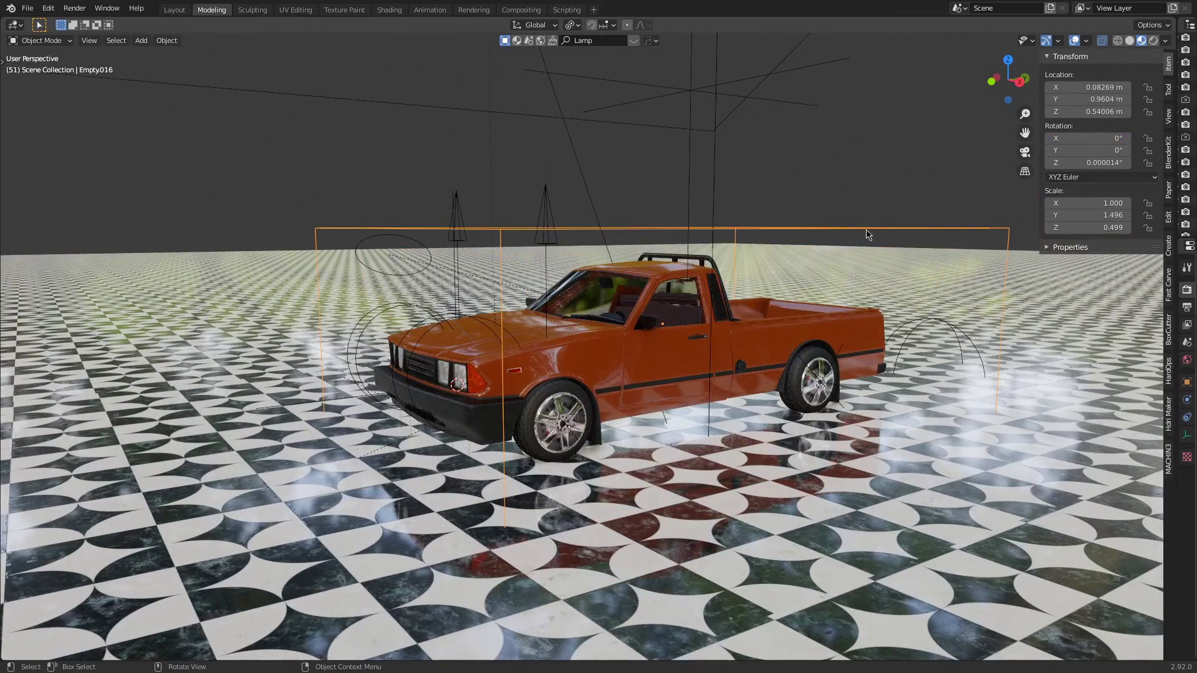
{"action": "left_click_drag", "start_coordinate": [1090, 99], "coordinate": [1118, 99]}
{"action": "scroll", "coordinate": [665, 339], "scroll_direction": "up", "scroll_amount": 4}
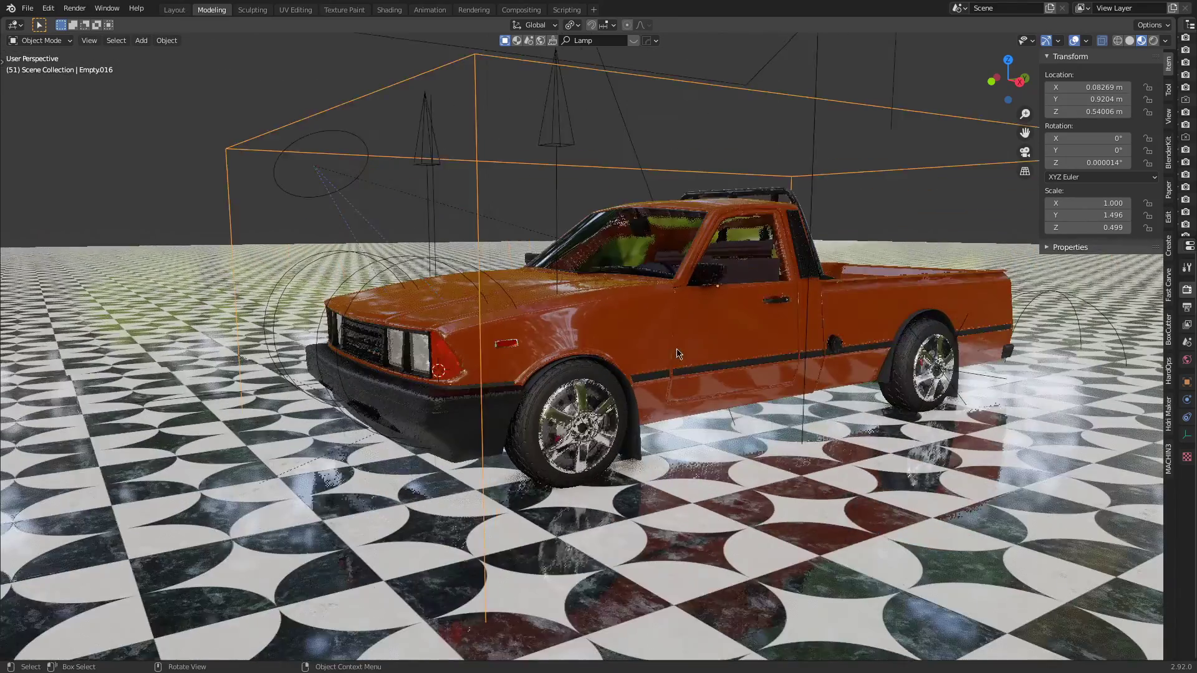
Test-move the truck's control empty along Y to check the front wheel's rotation direction, then cancel the move
{"action": "key", "text": "g"}
{"action": "key", "text": "y"}
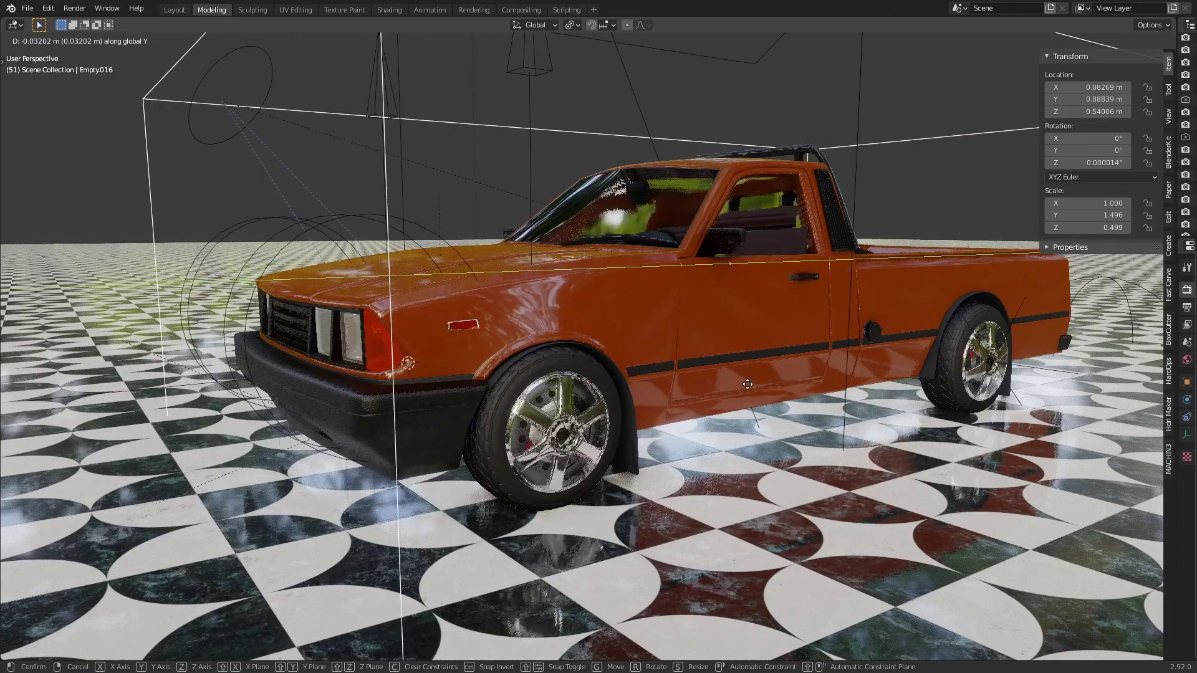
{"action": "key", "text": "Escape"}
Change the expression of the front wheel empty's X rotation driver to var * -4
{"action": "scroll", "coordinate": [617, 424], "scroll_direction": "up", "scroll_amount": 2}
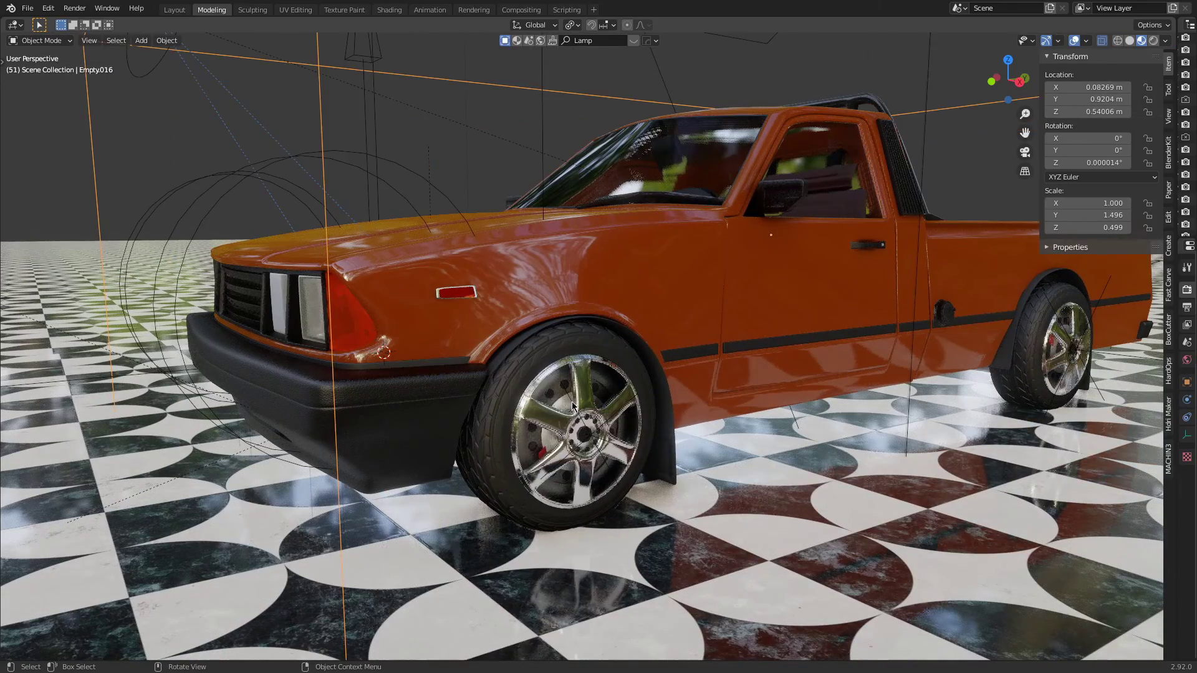
{"action": "left_click", "coordinate": [618, 424]}
{"action": "right_click", "coordinate": [1064, 140]}
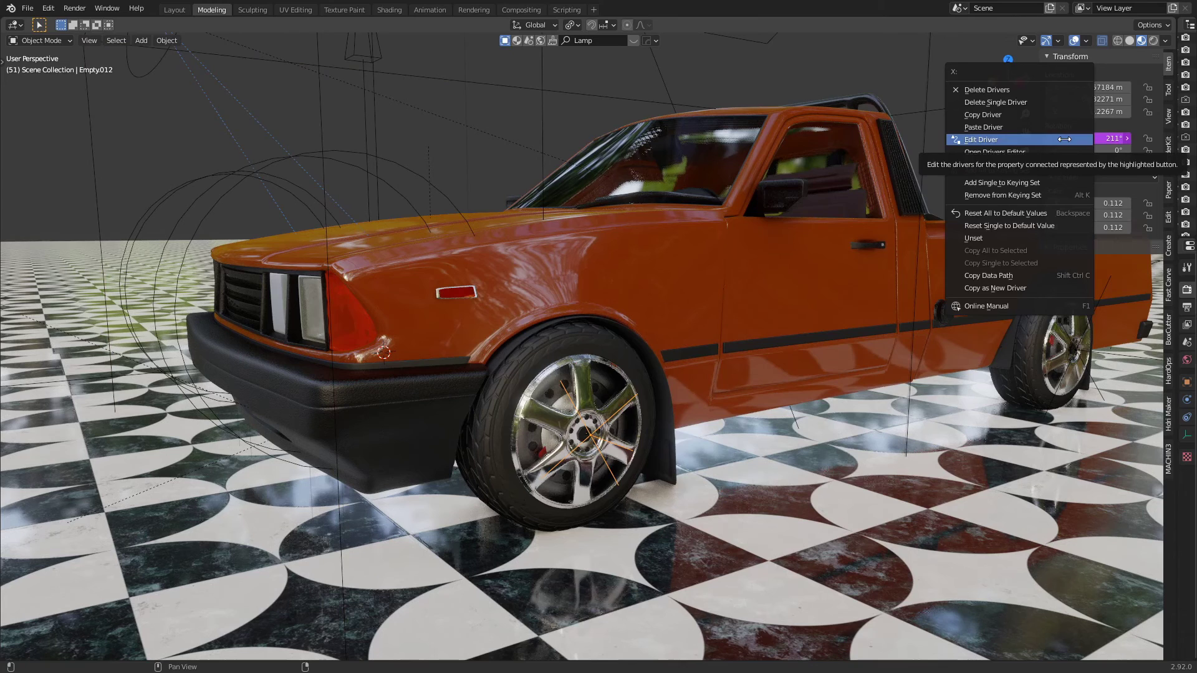
{"action": "left_click", "coordinate": [1064, 138]}
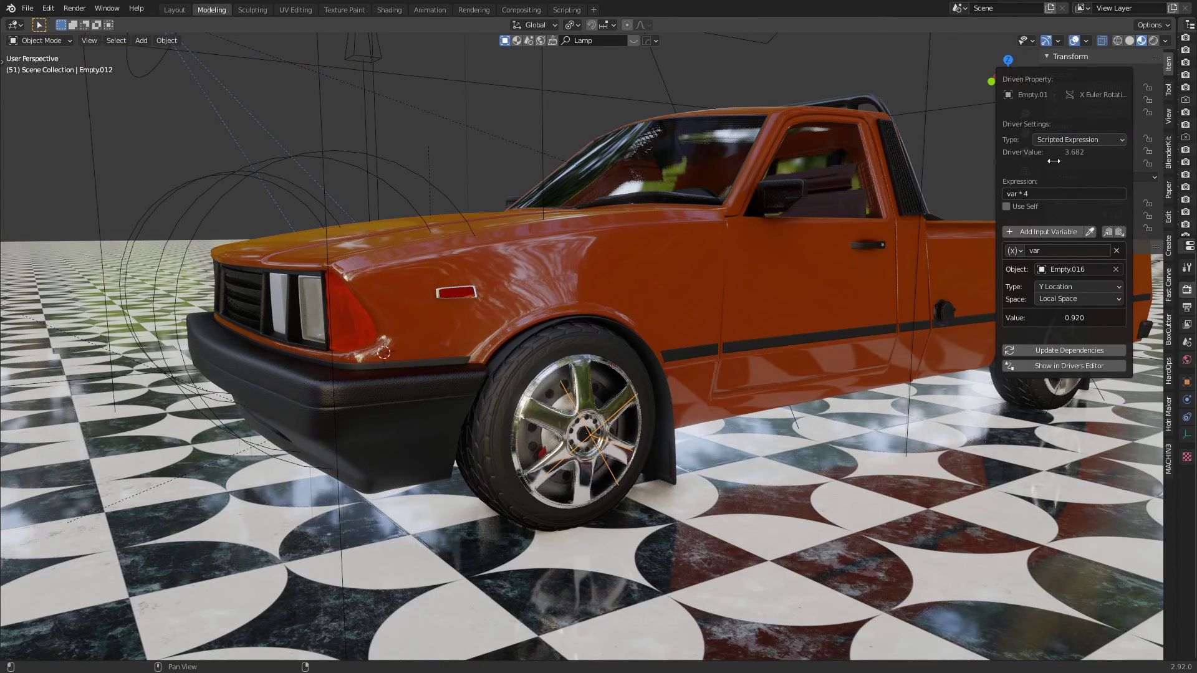
{"action": "left_click", "coordinate": [1040, 194]}
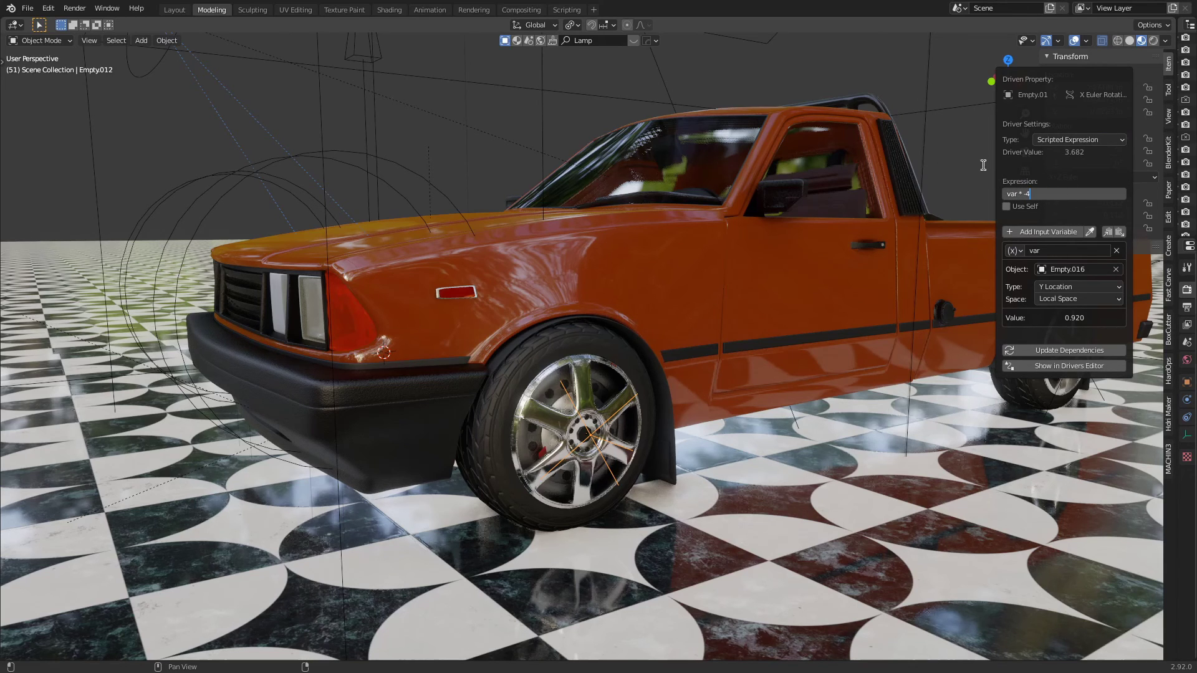
{"action": "key", "text": "Return"}
Reselect the truck's control empty and test the front wheel's reversed rotation by moving it along Y, then cancel the move
{"action": "left_click", "coordinate": [966, 105]}
{"action": "scroll", "coordinate": [829, 390], "scroll_direction": "down", "scroll_amount": 2}
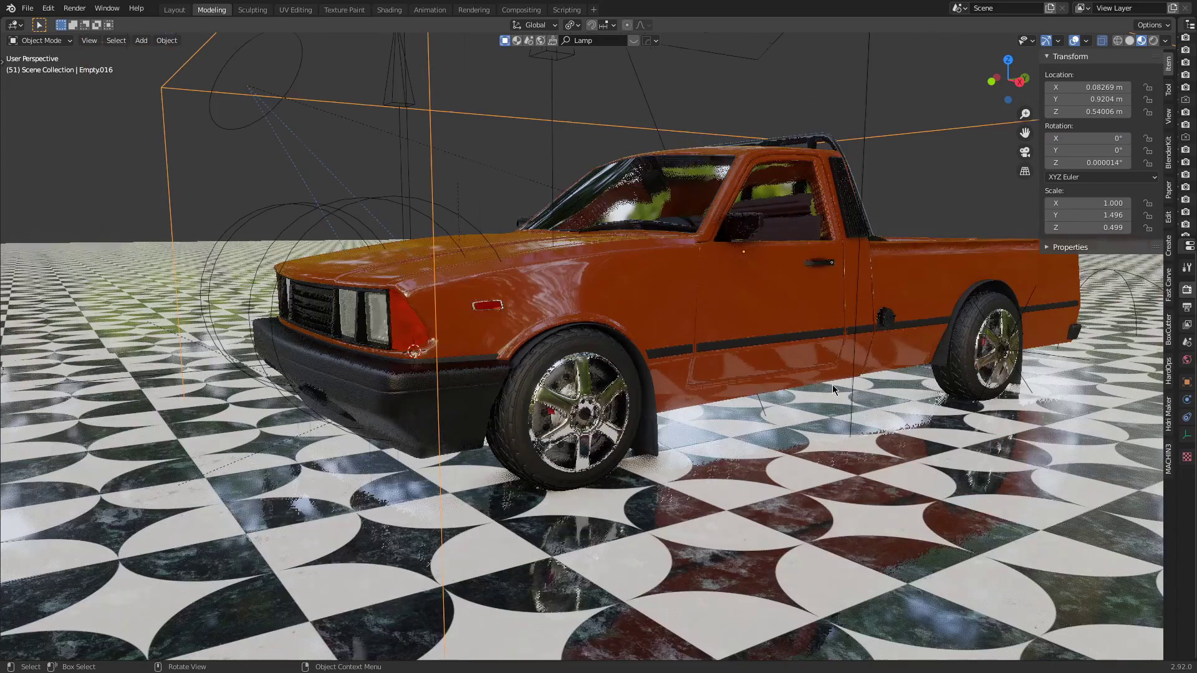
{"action": "key", "text": "g"}
{"action": "key", "text": "y"}
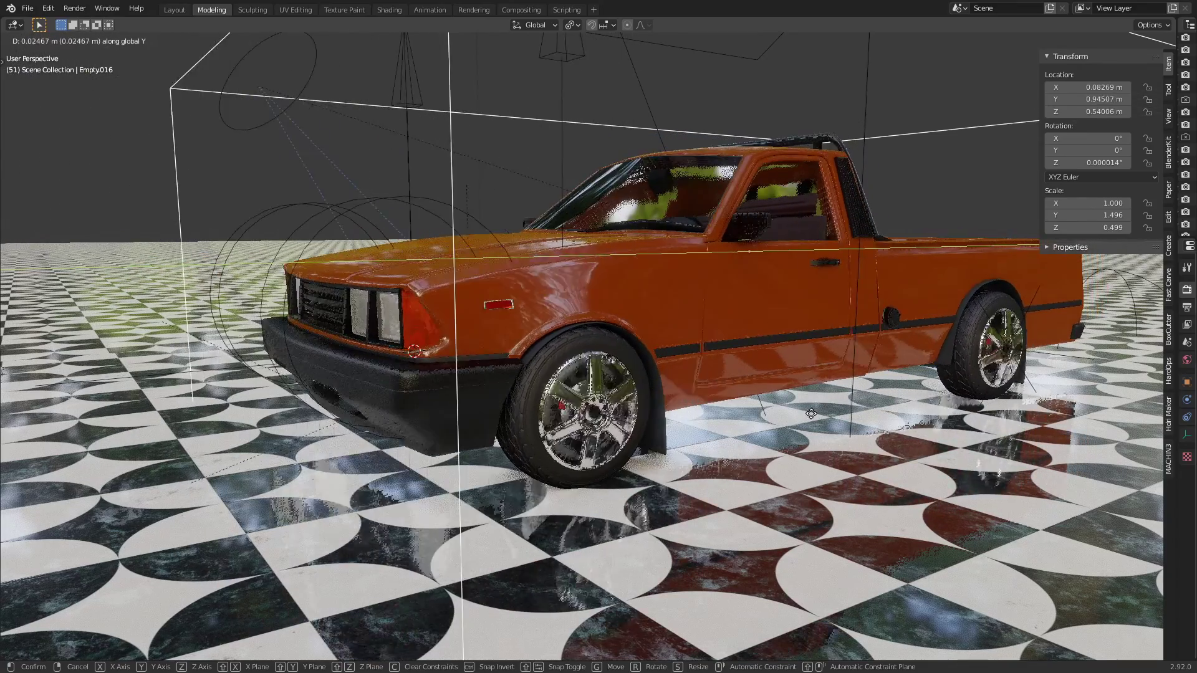
{"action": "left_click", "coordinate": [570, 454]}
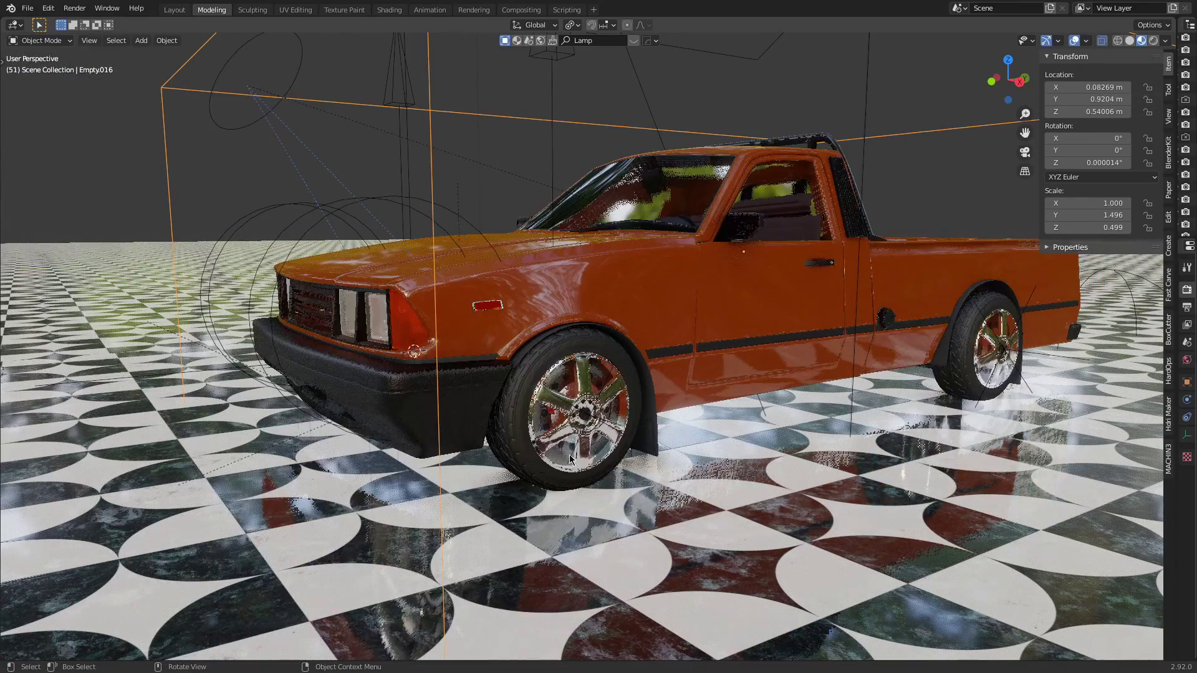
Copy the X rotation driver of the front wheel's empty
{"action": "left_click", "coordinate": [604, 425]}
{"action": "right_click", "coordinate": [1072, 138]}
{"action": "key", "text": "Escape"}
{"action": "right_click", "coordinate": [1072, 138]}
{"action": "key", "text": "Escape"}
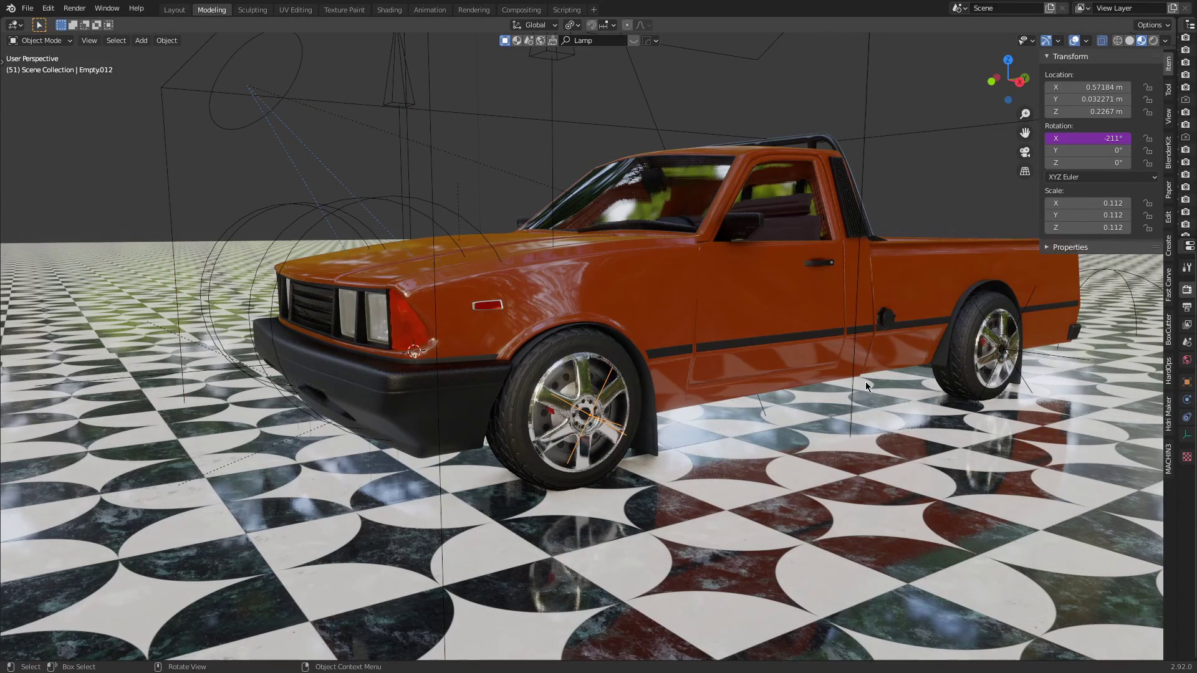
Paste the copied driver onto the X rotation of the rear wheel's empty, Empty.014
{"action": "middle_click_drag", "start_coordinate": [865, 387], "coordinate": [842, 412]}
{"action": "scroll", "coordinate": [748, 412], "scroll_direction": "up", "scroll_amount": 5}
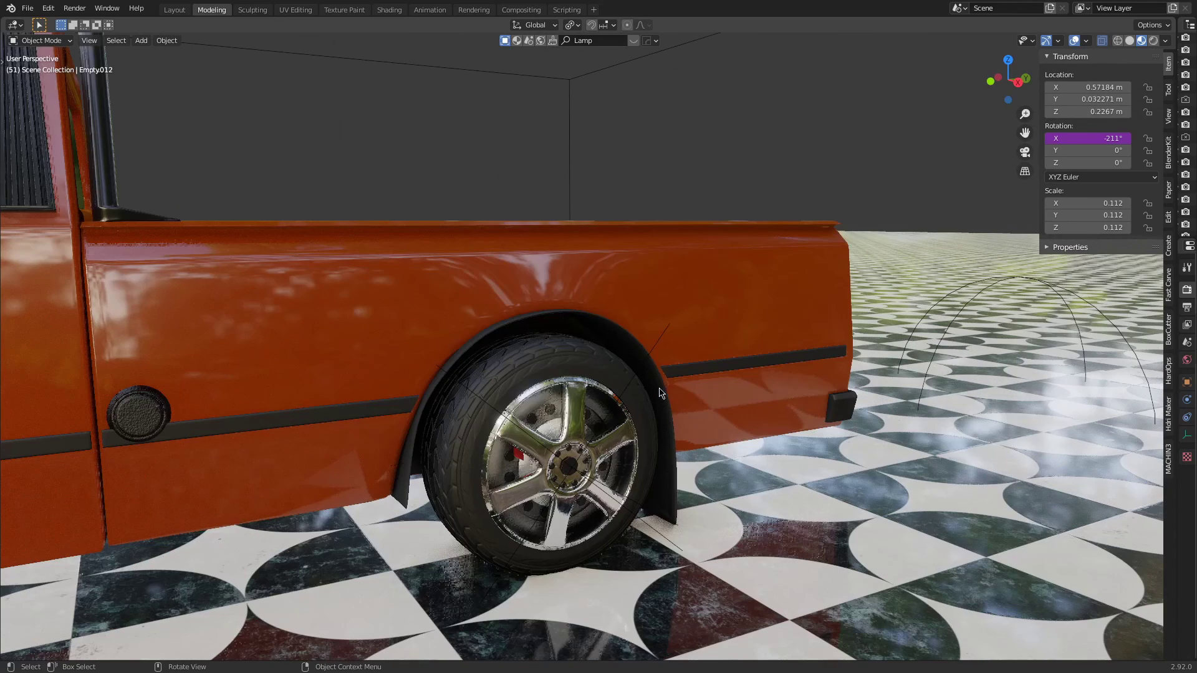
{"action": "left_click", "coordinate": [650, 356]}
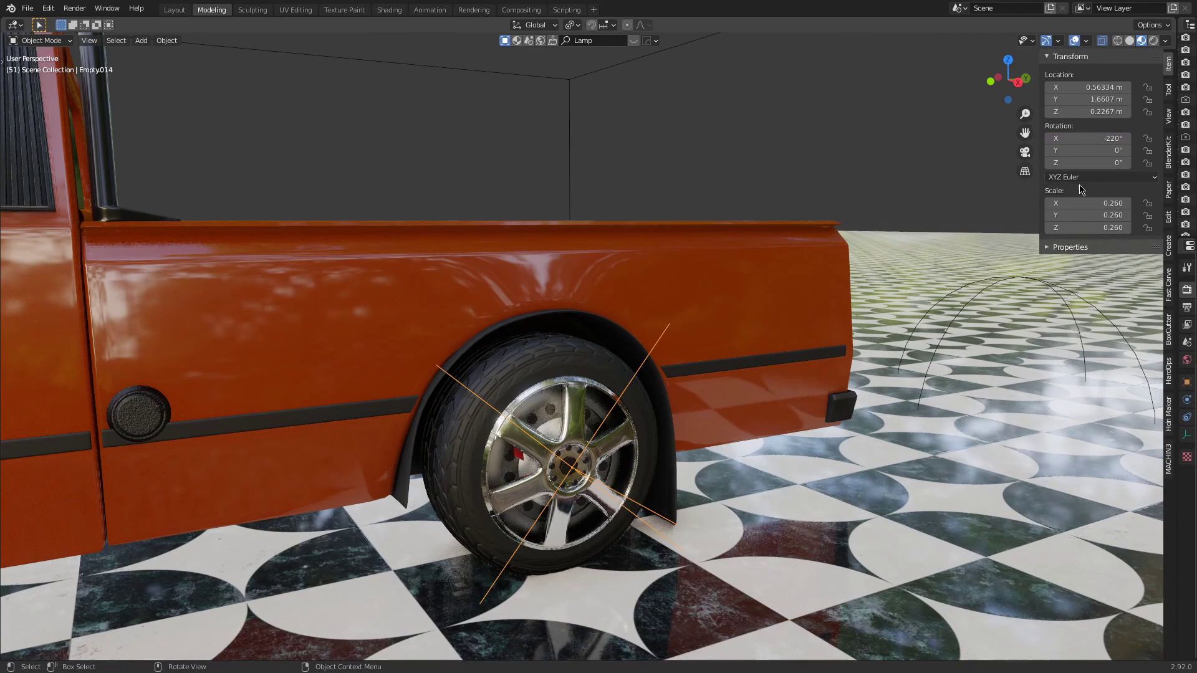
{"action": "right_click", "coordinate": [1077, 137]}
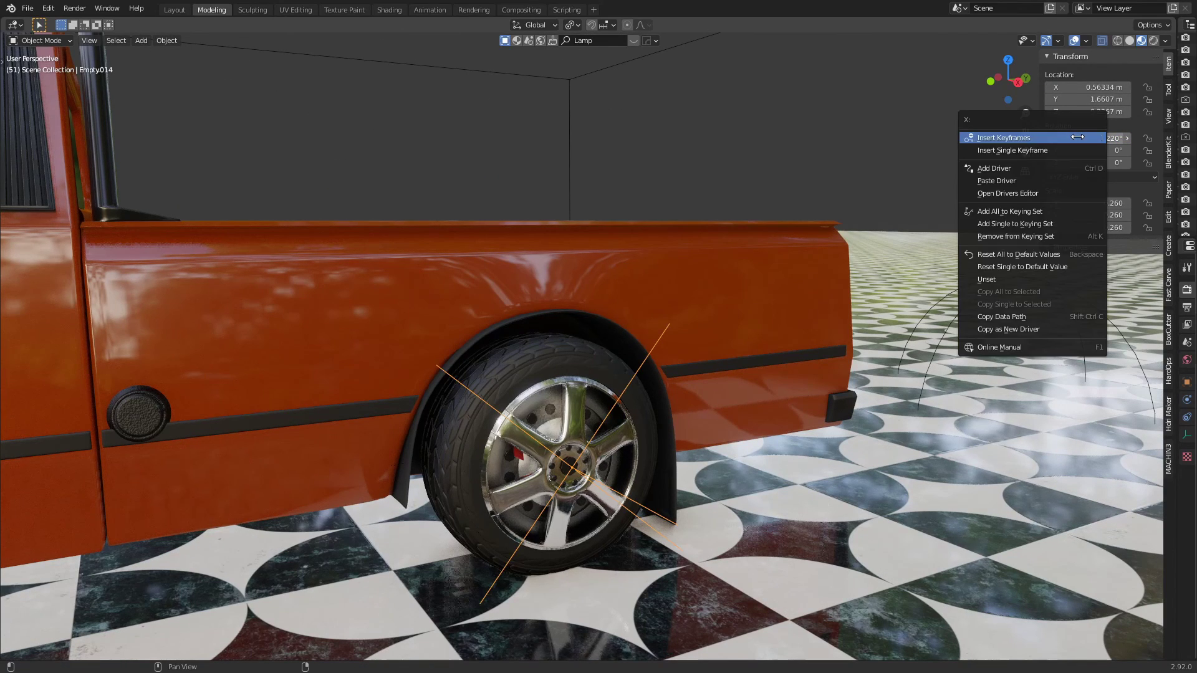
{"action": "left_click", "coordinate": [1046, 180]}
Select the control empty and test-move it along Y to check the rear wheel's rotation with the front's, then cancel
{"action": "scroll", "coordinate": [655, 218], "scroll_direction": "down", "scroll_amount": 8}
{"action": "middle_click_drag", "start_coordinate": [611, 224], "coordinate": [742, 314]}
{"action": "left_click", "coordinate": [644, 187]}
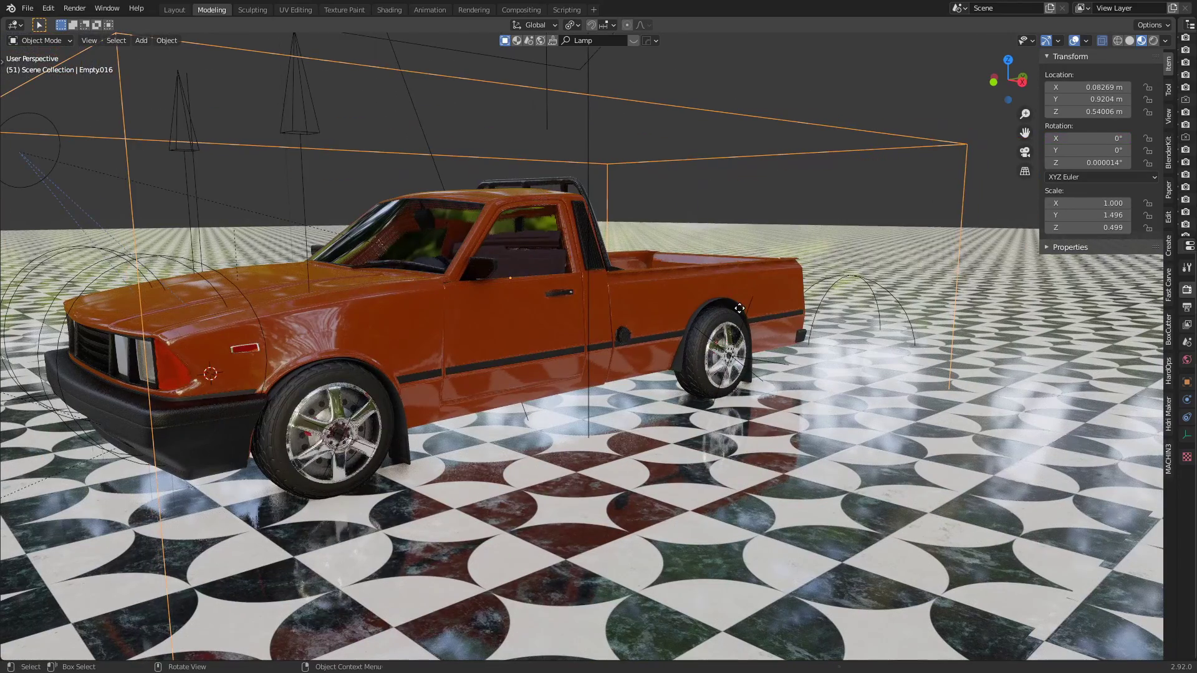
{"action": "key", "text": "g"}
{"action": "key", "text": "y"}
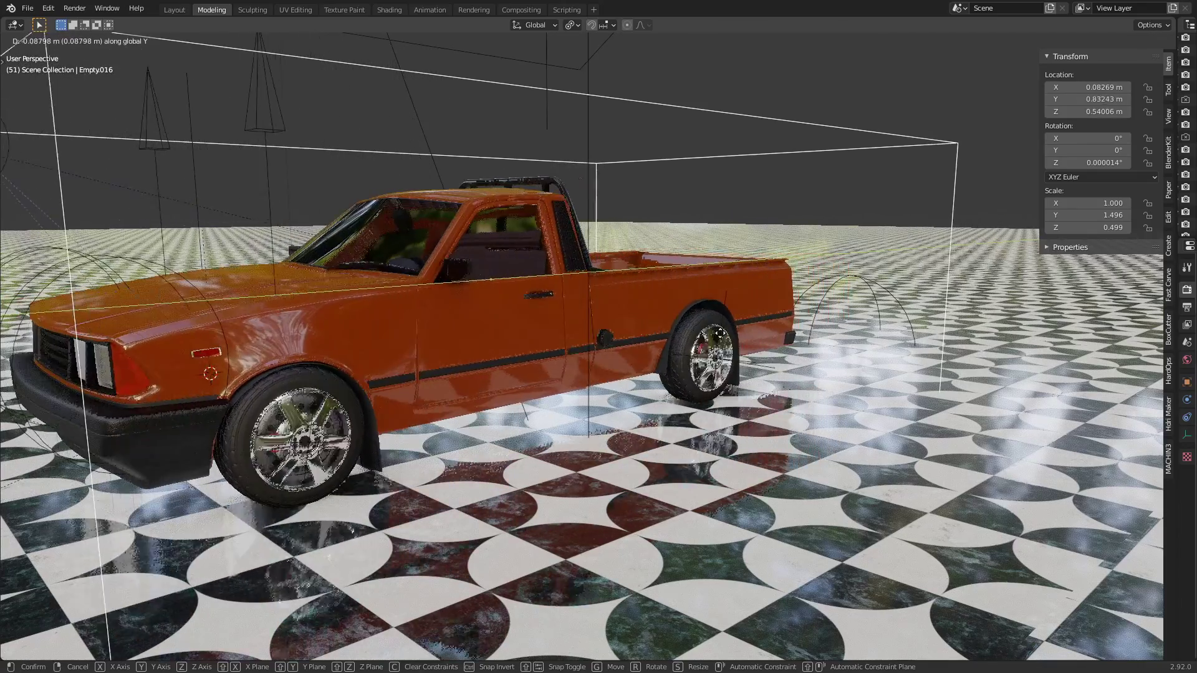
{"action": "key", "text": "Escape"}
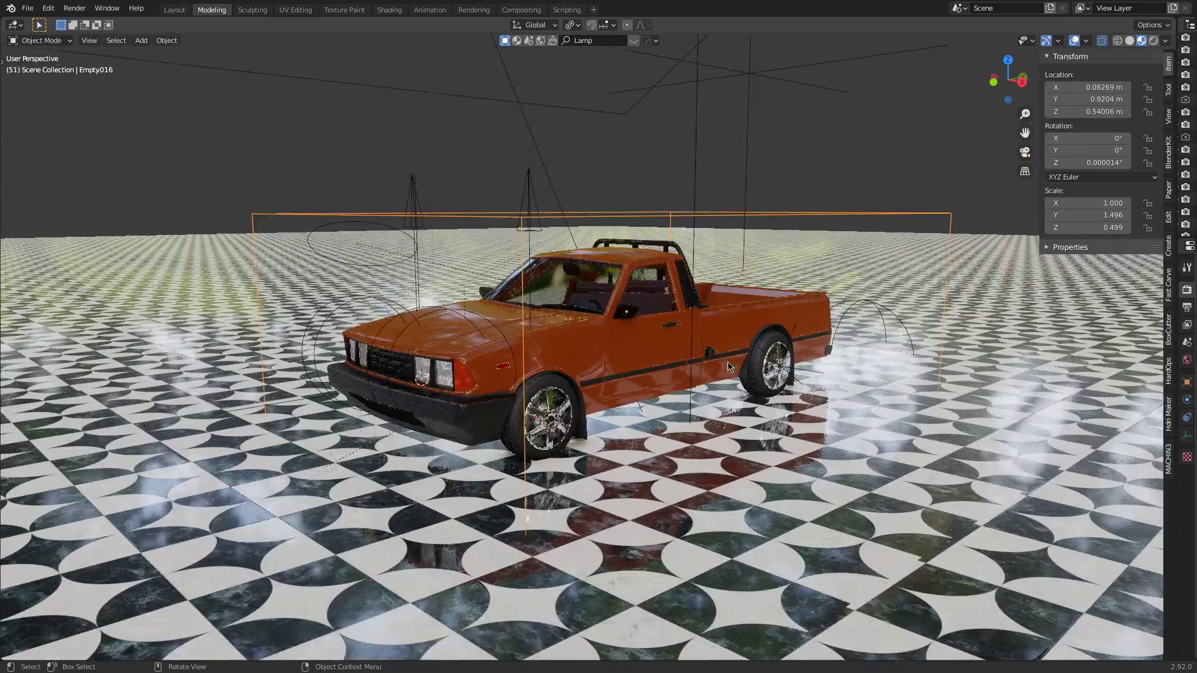
Move the control empty along global Y again to review both wheels rolling with the whole truck in view
{"action": "scroll", "coordinate": [728, 363], "scroll_direction": "down", "scroll_amount": 1}
{"action": "scroll", "coordinate": [656, 378], "scroll_direction": "up", "scroll_amount": 2}
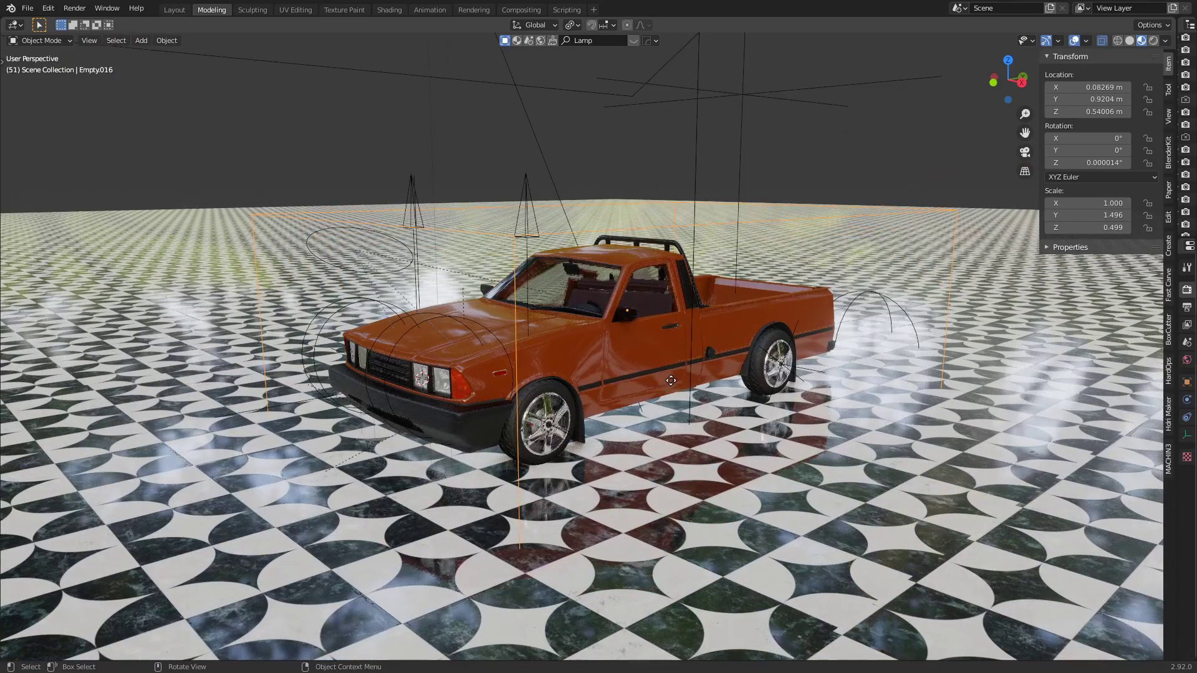
{"action": "key", "text": "g"}
{"action": "key", "text": "y"}
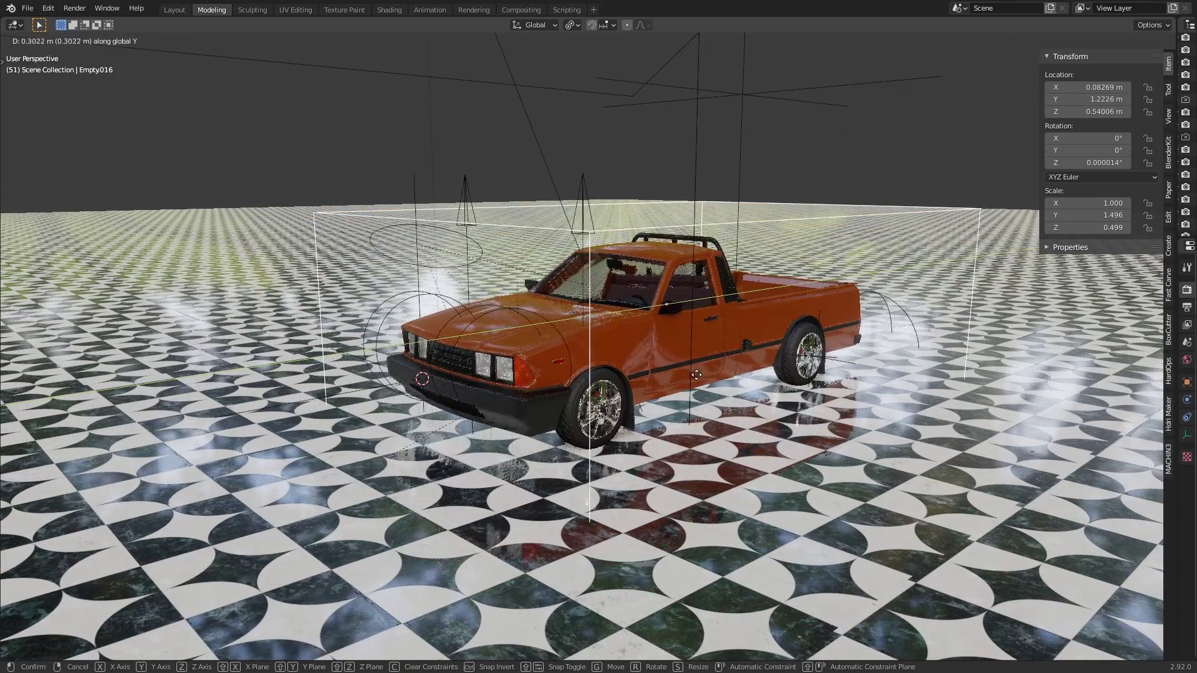